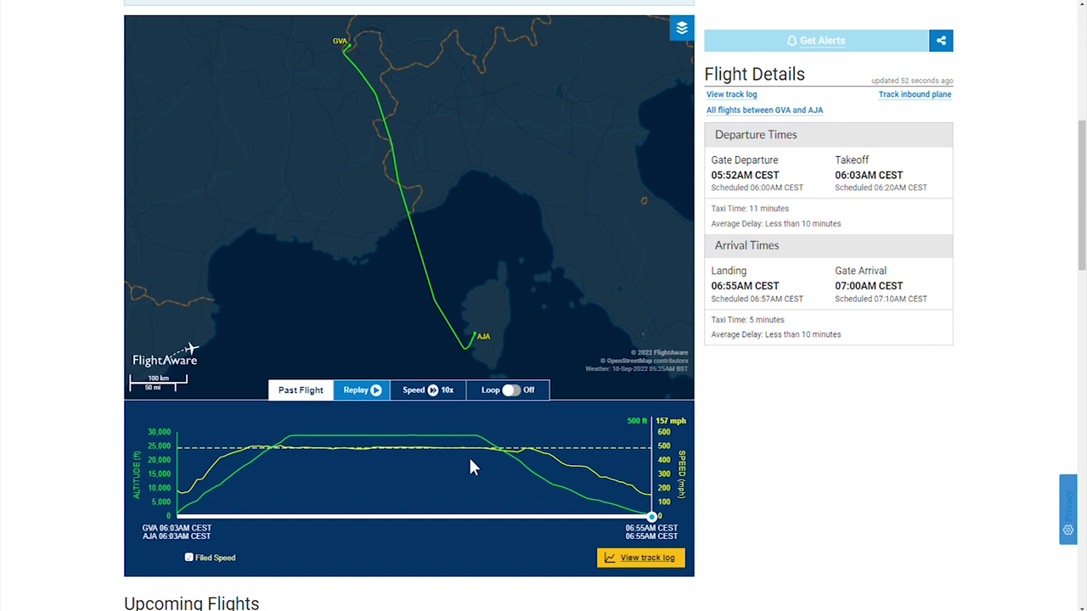
mouse_move(658, 525)
left_mouse_down()
mouse_move(417, 509)
mouse_move(314, 486)
mouse_move(425, 502)
mouse_move(361, 480)
mouse_move(425, 502)
mouse_move(307, 484)
mouse_move(412, 471)
mouse_move(429, 480)
mouse_move(325, 457)
mouse_move(489, 463)
mouse_move(338, 468)
mouse_move(643, 490)
mouse_move(794, 518)
left_mouse_up()
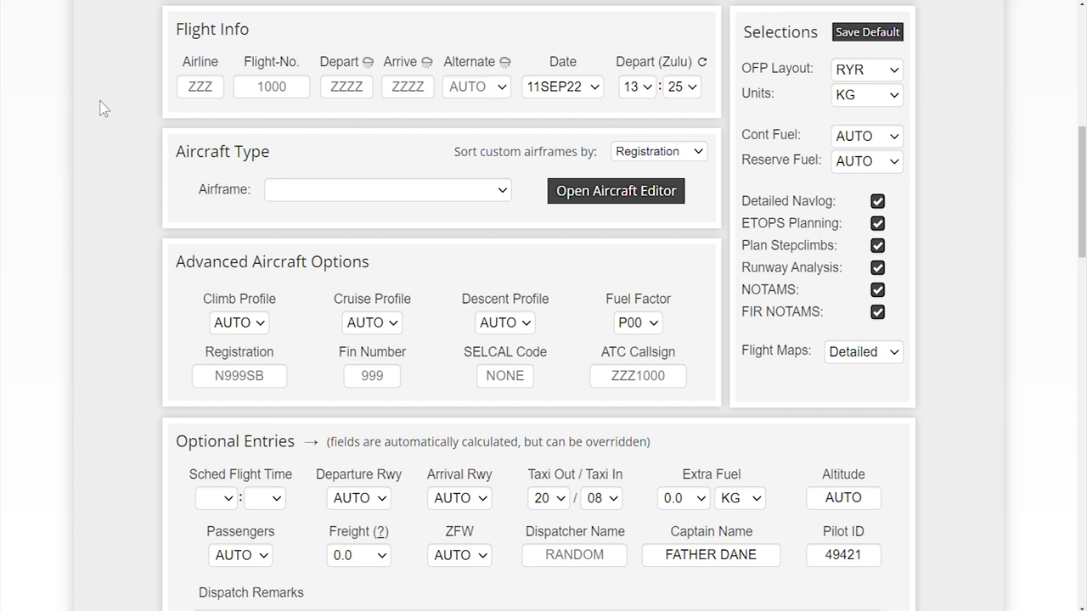
- Enter RYR as the airline and 186 as the flight number in the SimBrief flight info
left_click(219, 98)
left_click(156, 100)
left_click(204, 90)
type("RYR")
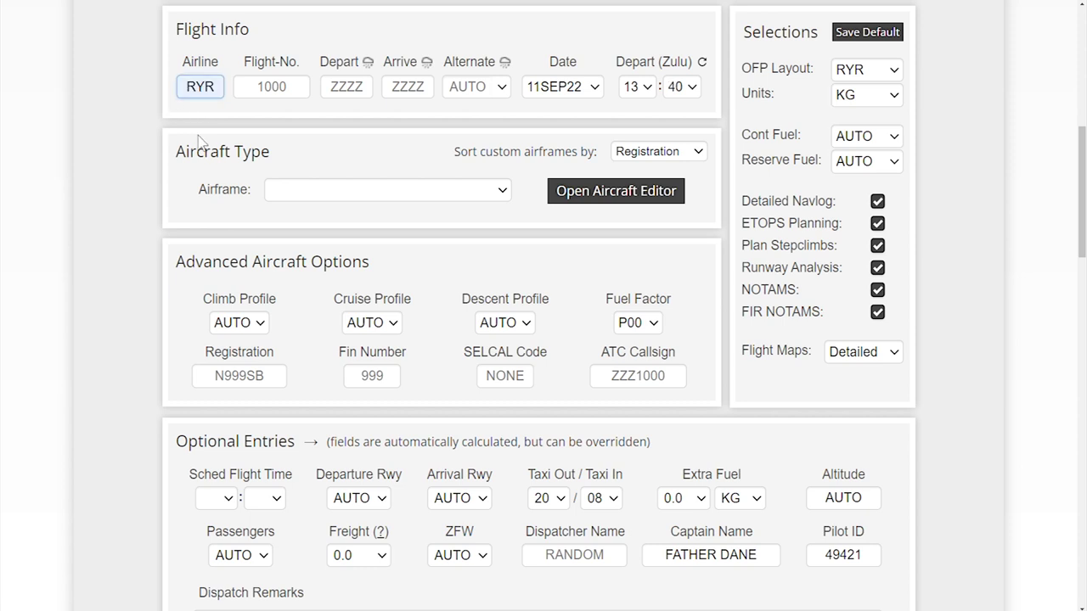
left_click(281, 95)
type("186")
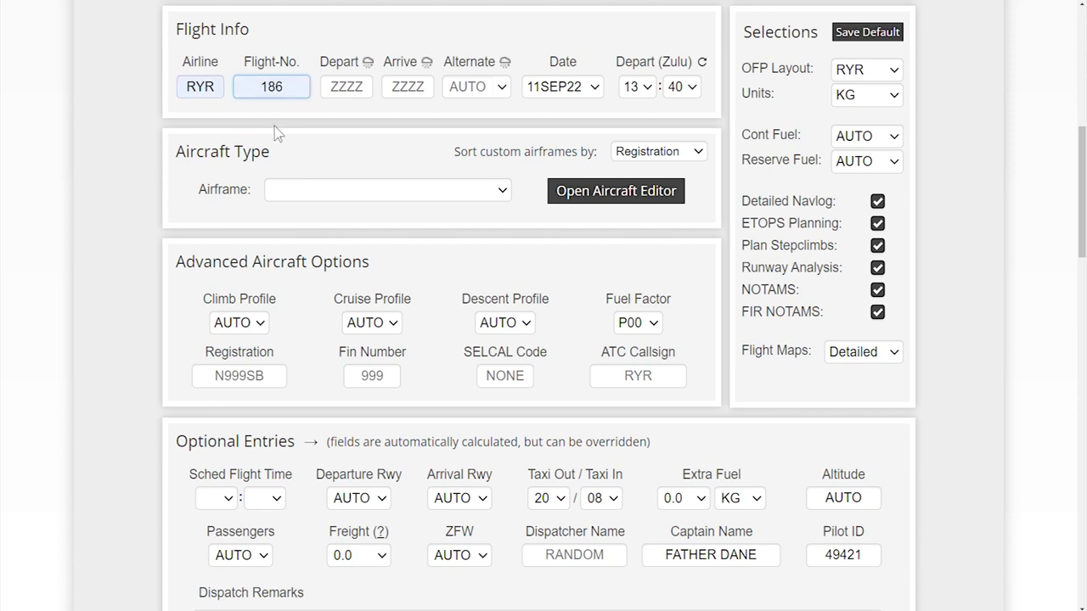
- Set the departure airport to LSGG and the arrival airport to LFKJ
left_click(346, 97)
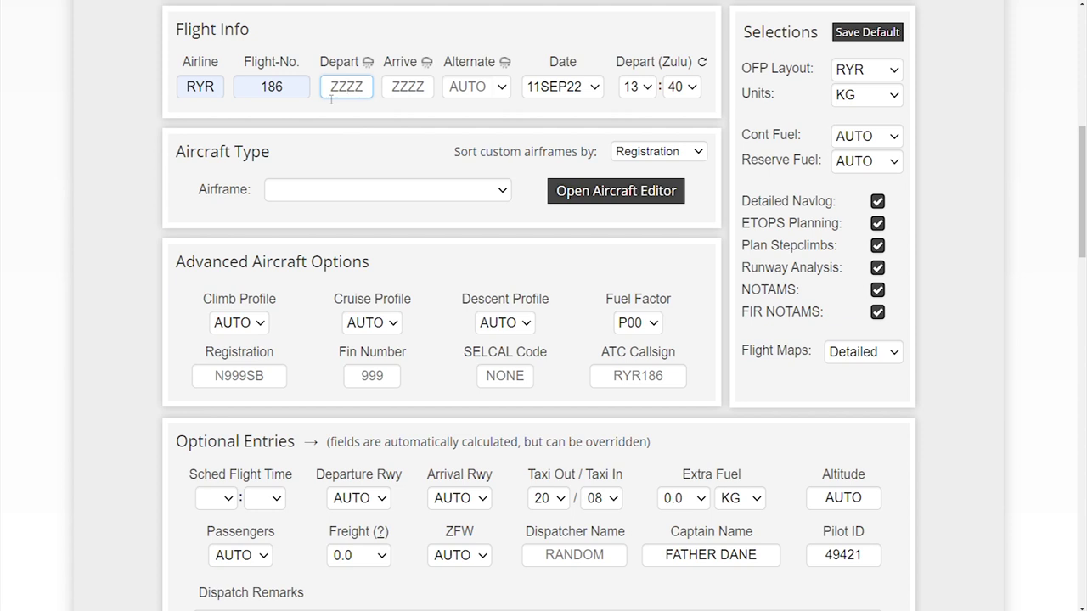
type("LSGG")
key("Tab")
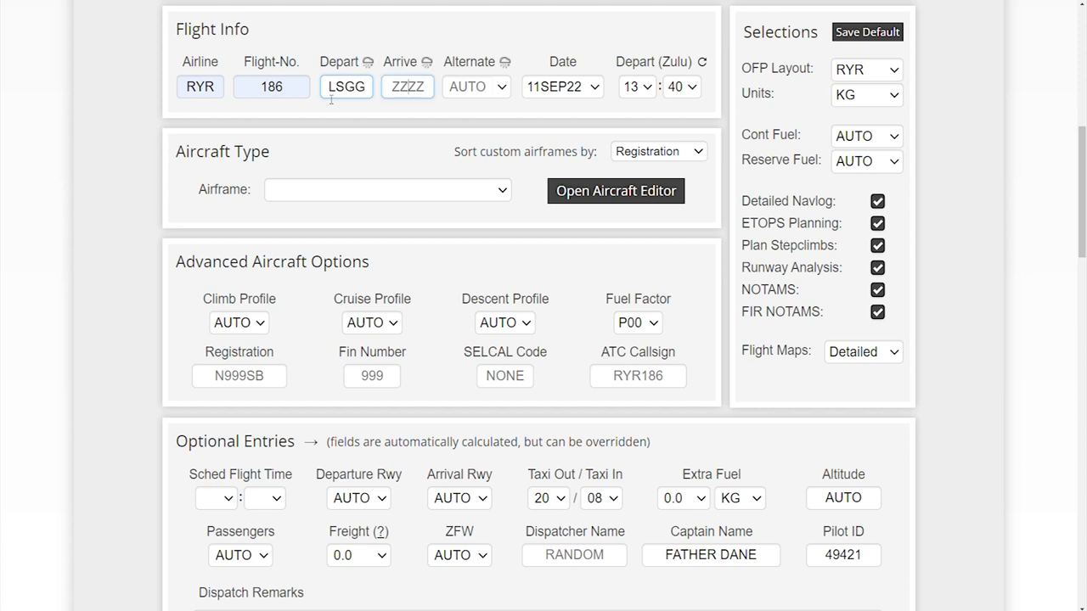
type("LFKJ")
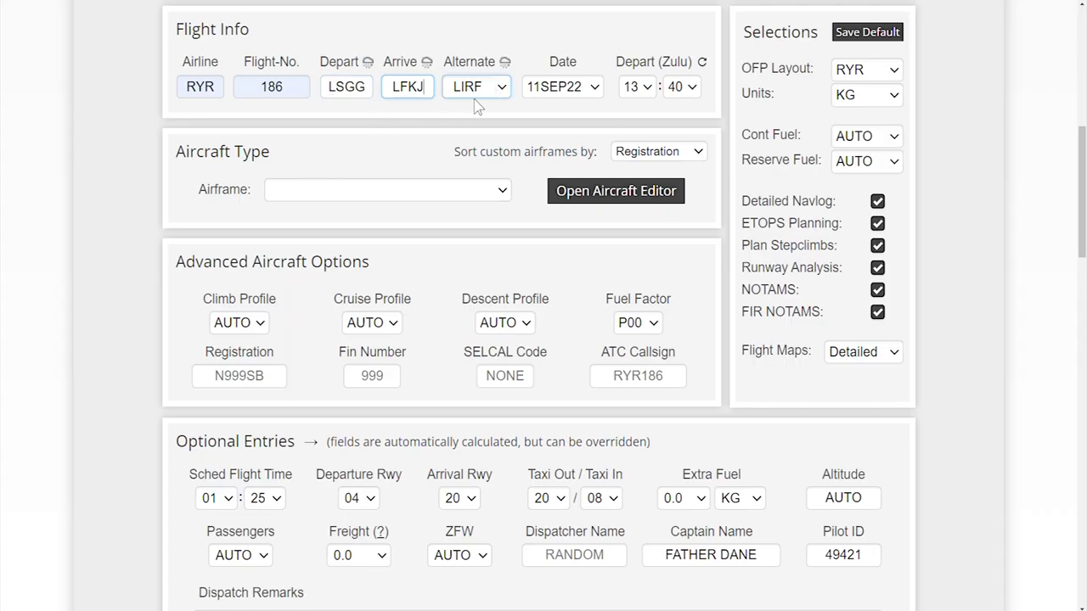
- Choose the EI-ENI B737-800 [RYANAIR 186] airframe and check its registration in the advanced aircraft options
left_click(504, 192)
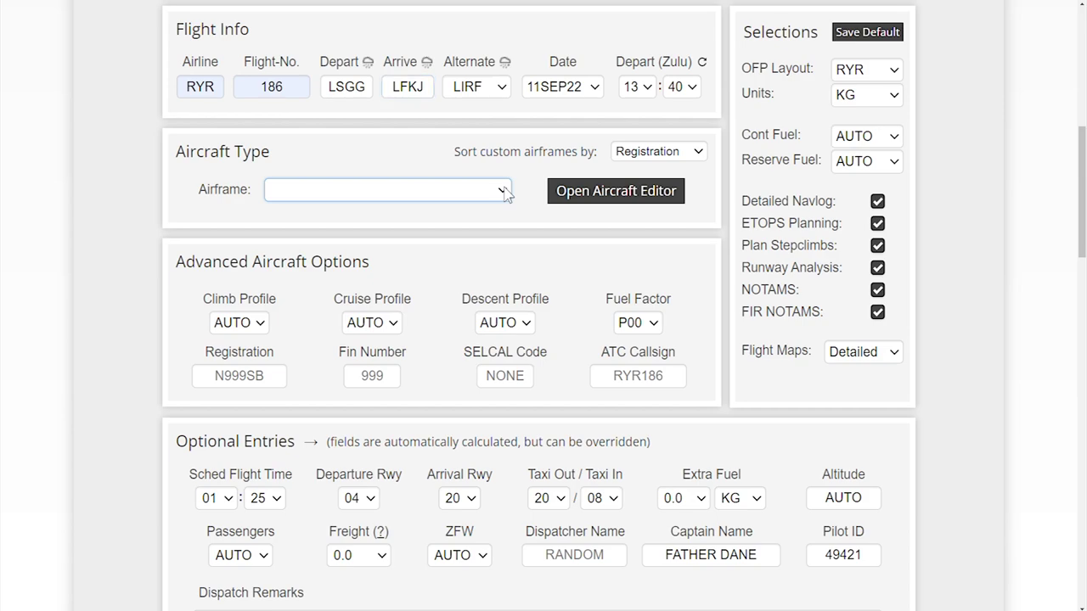
left_click(436, 230)
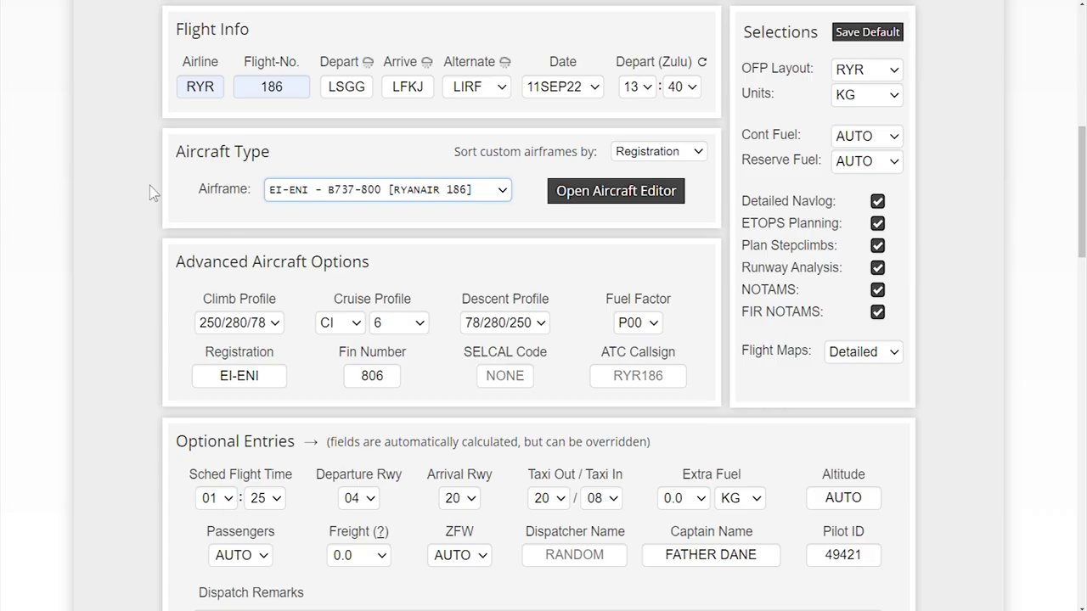
scroll(141, 228, "down", 1)
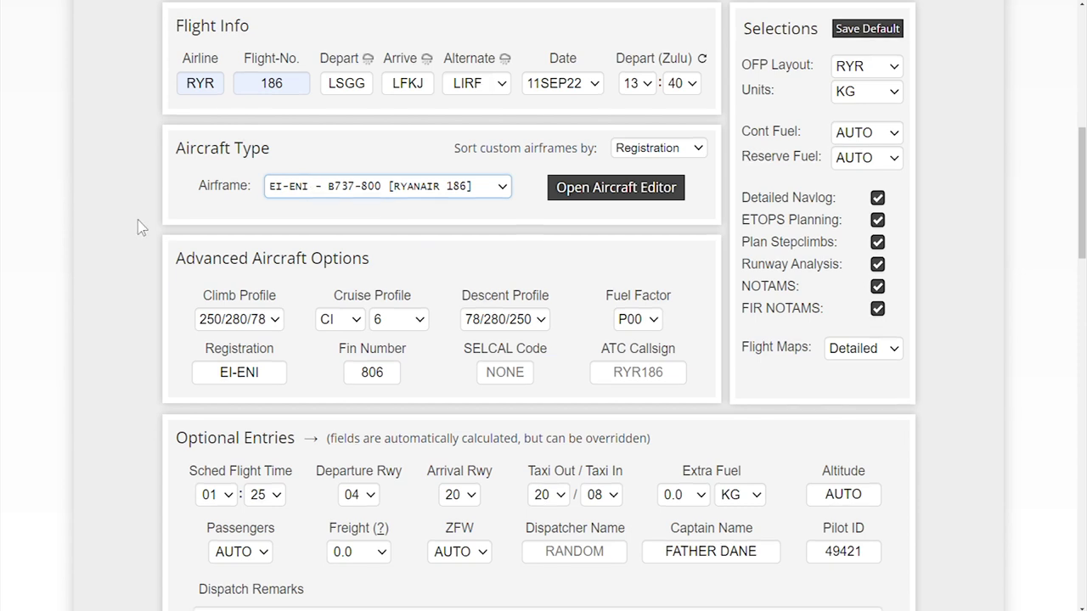
scroll(141, 228, "down", 2)
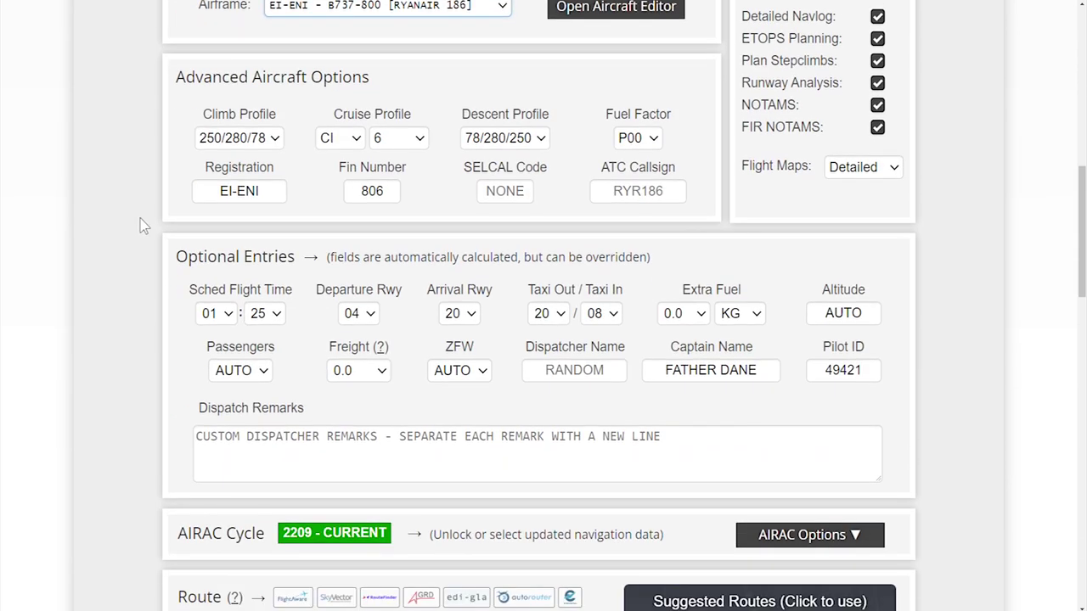
triple_click(264, 199)
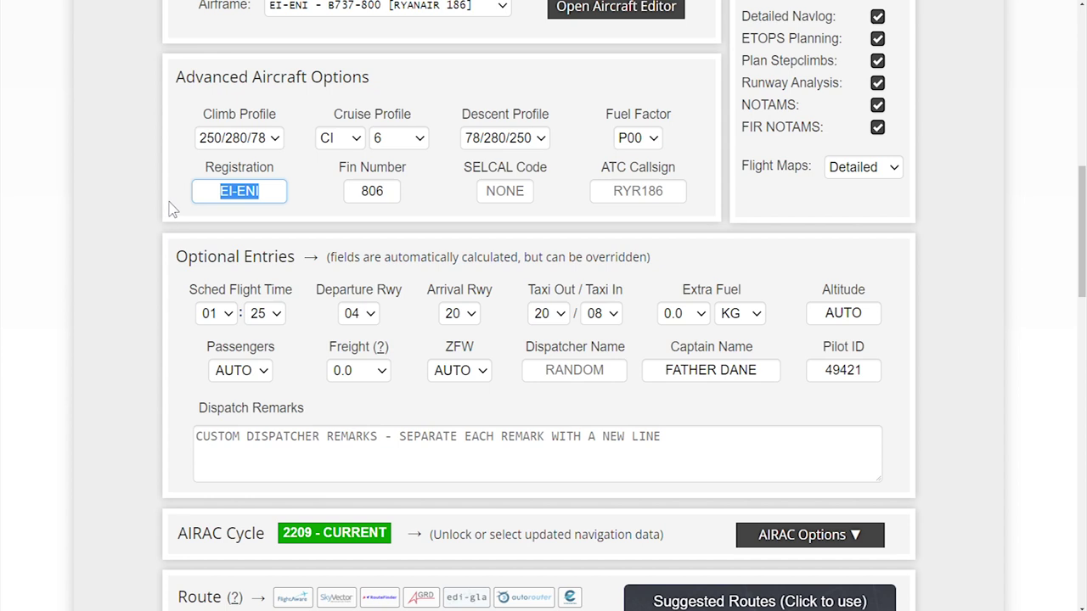
- Set the departure runway to 22 and accept automatic selection of new SIDs/STARs for the runways
scroll(170, 209, "down", 2)
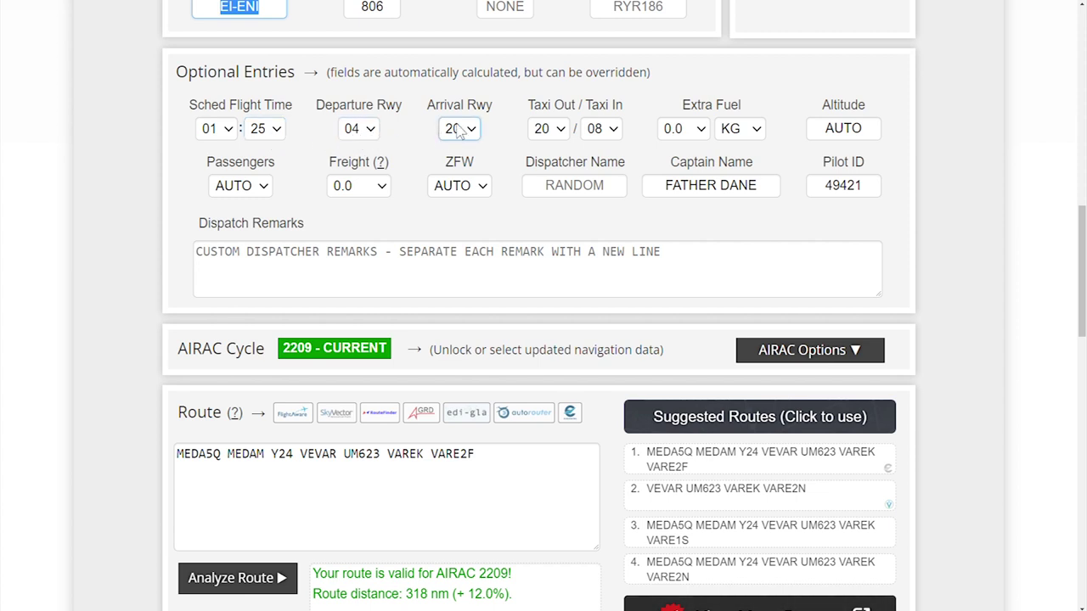
left_click(370, 129)
left_click(369, 170)
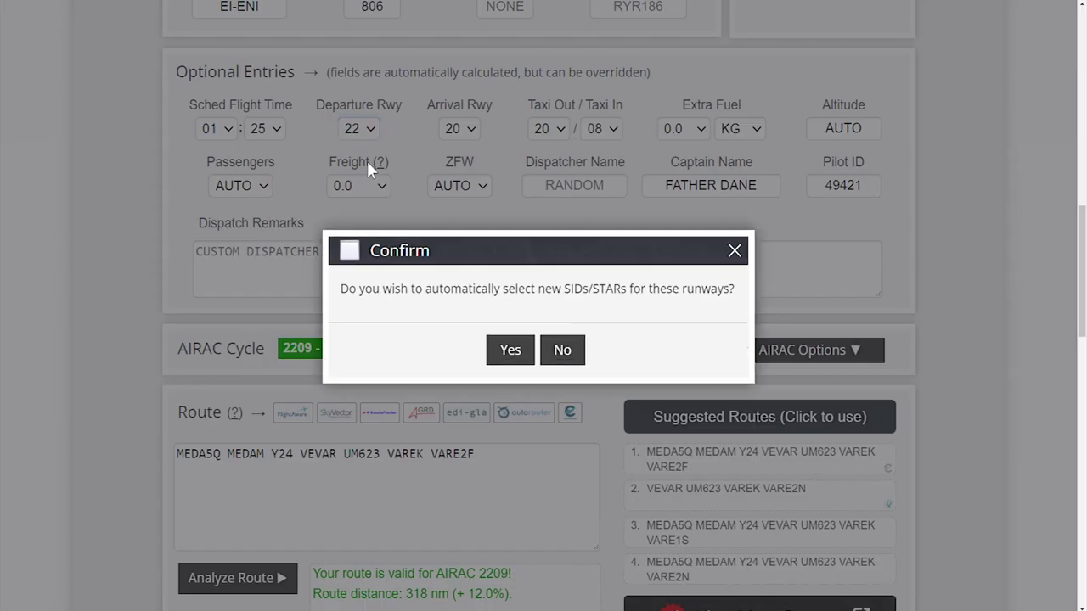
left_click(510, 348)
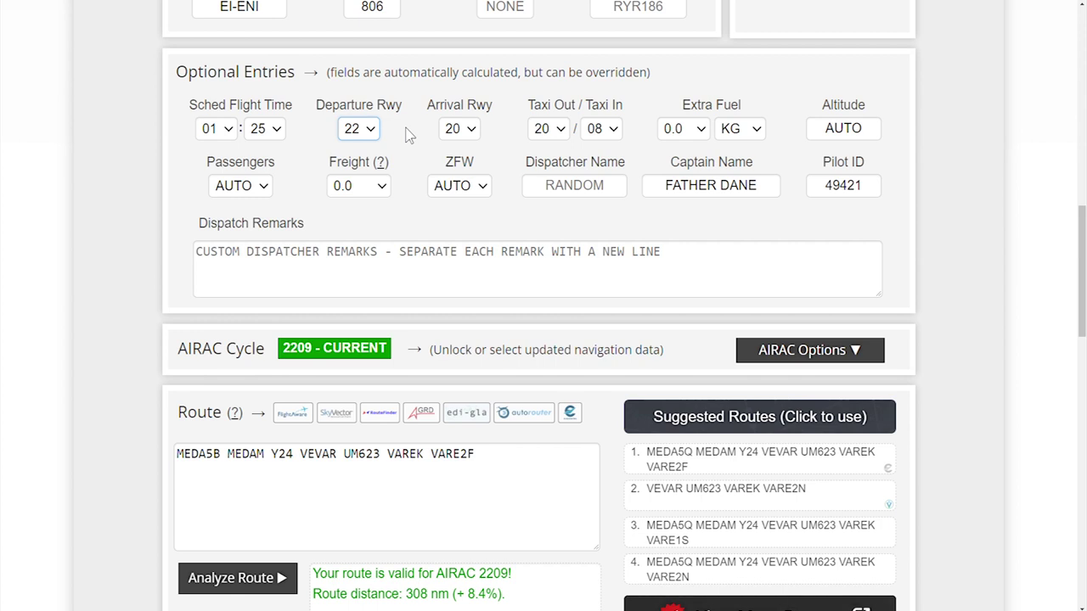
- Set the altitude to 290, the passengers to FULL and the freight to 1.0
left_click(836, 129)
type("290")
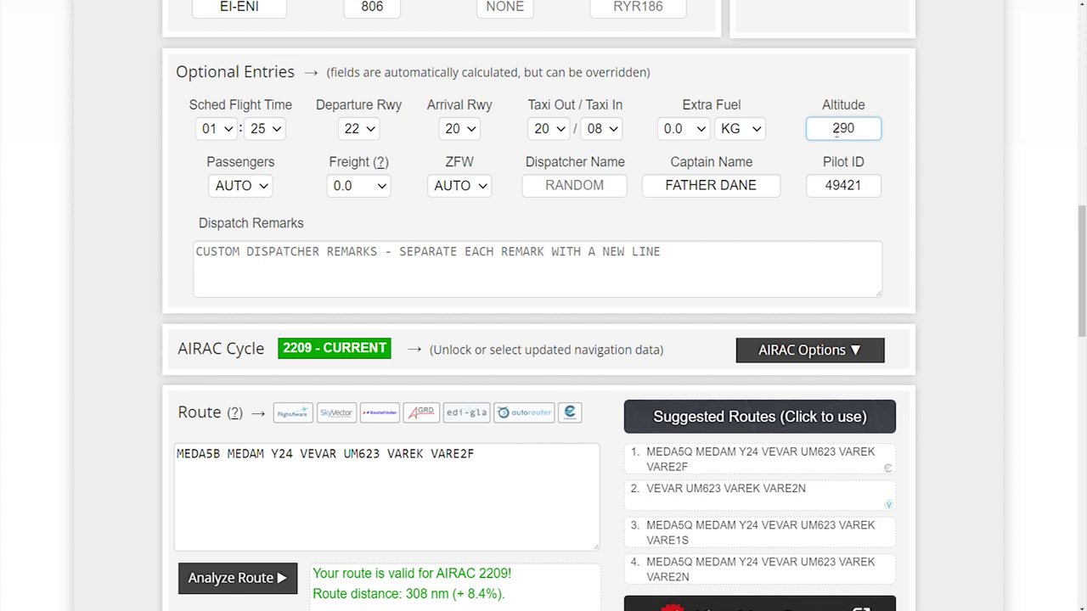
key("Tab")
key("f")
key("Tab")
key("1")
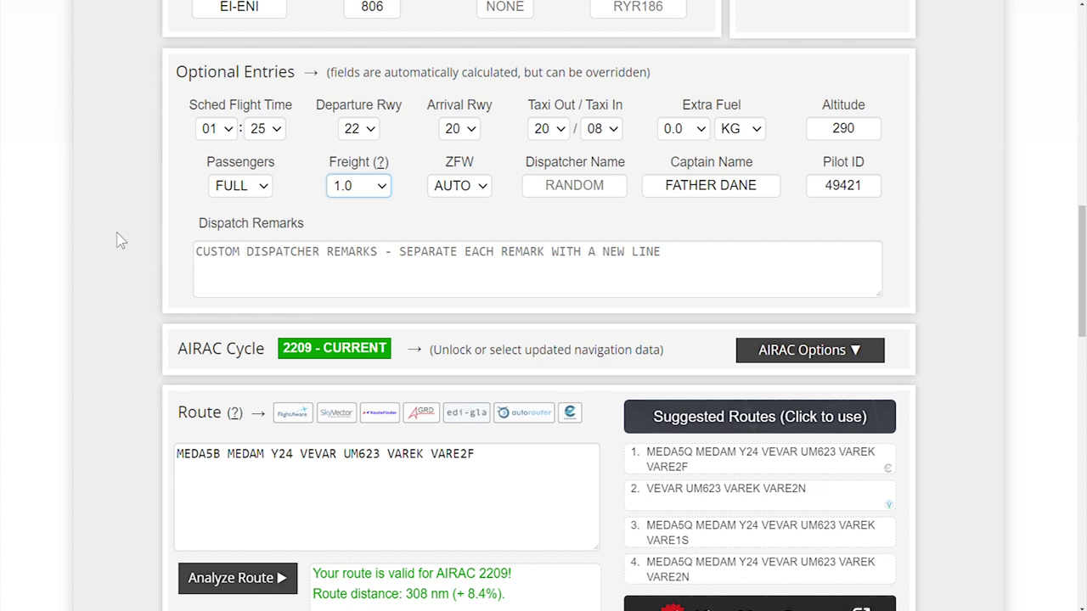
- Review the planned route, its departure procedure and the route map
scroll(118, 255, "down", 3)
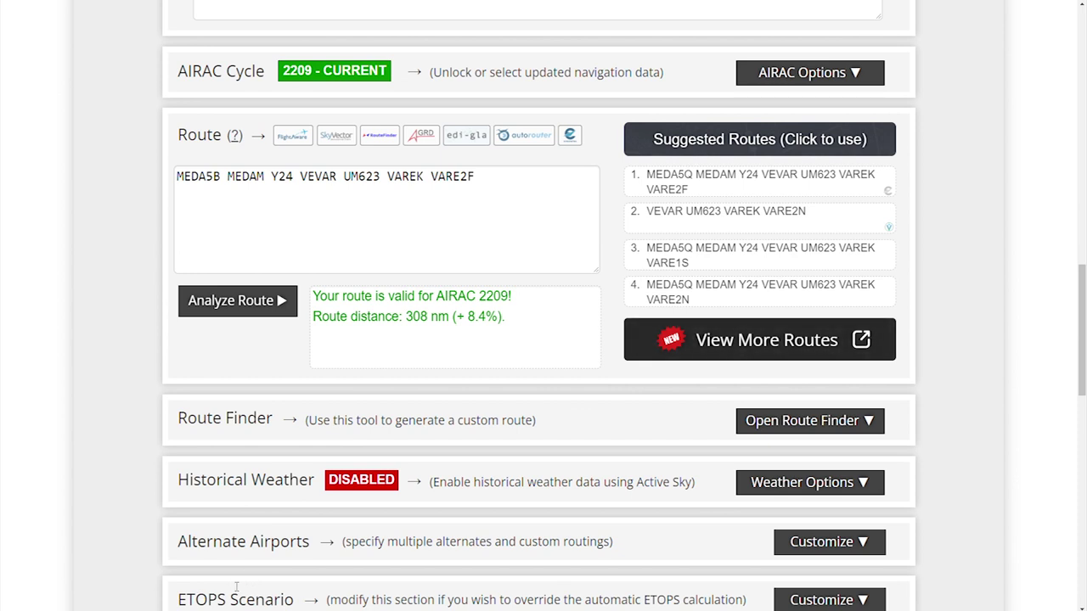
left_click(478, 199)
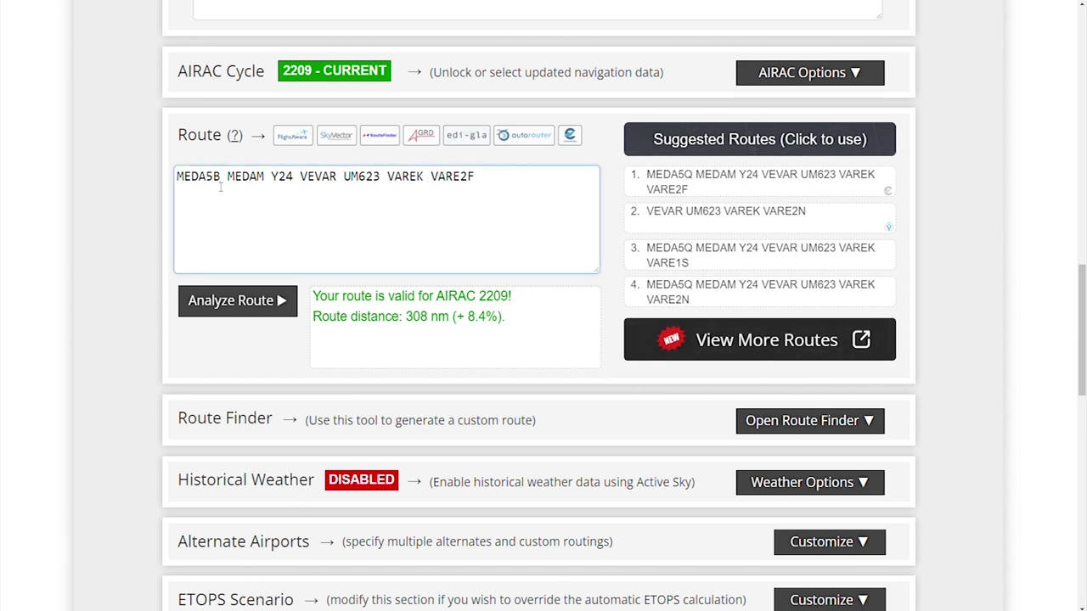
left_click_drag(226, 178, 177, 179)
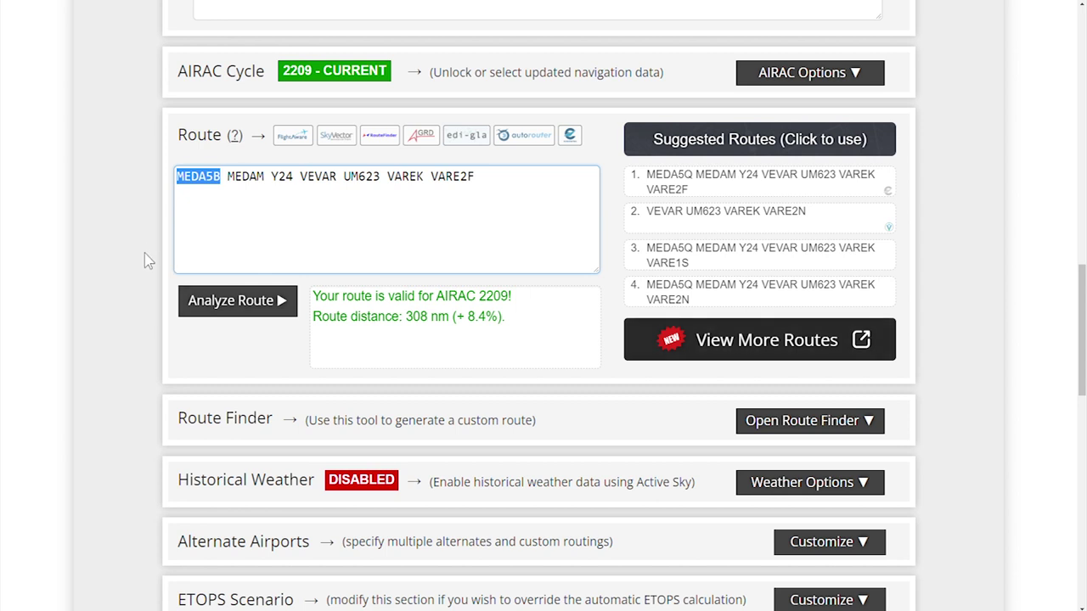
scroll(143, 244, "down", 8)
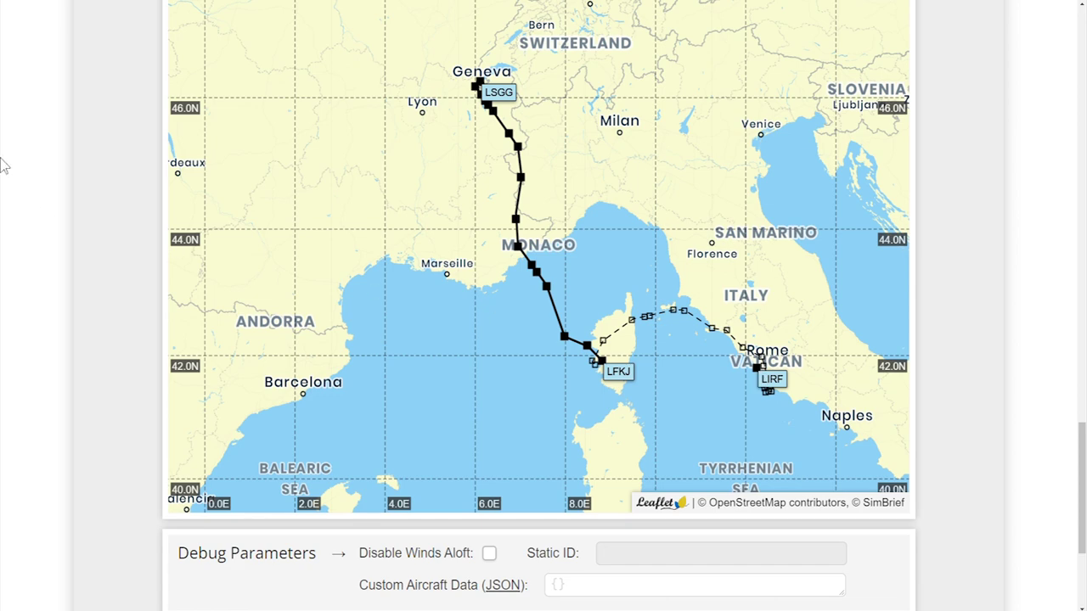
- Save the flight and generate its flight plan
scroll(90, 155, "up", 15)
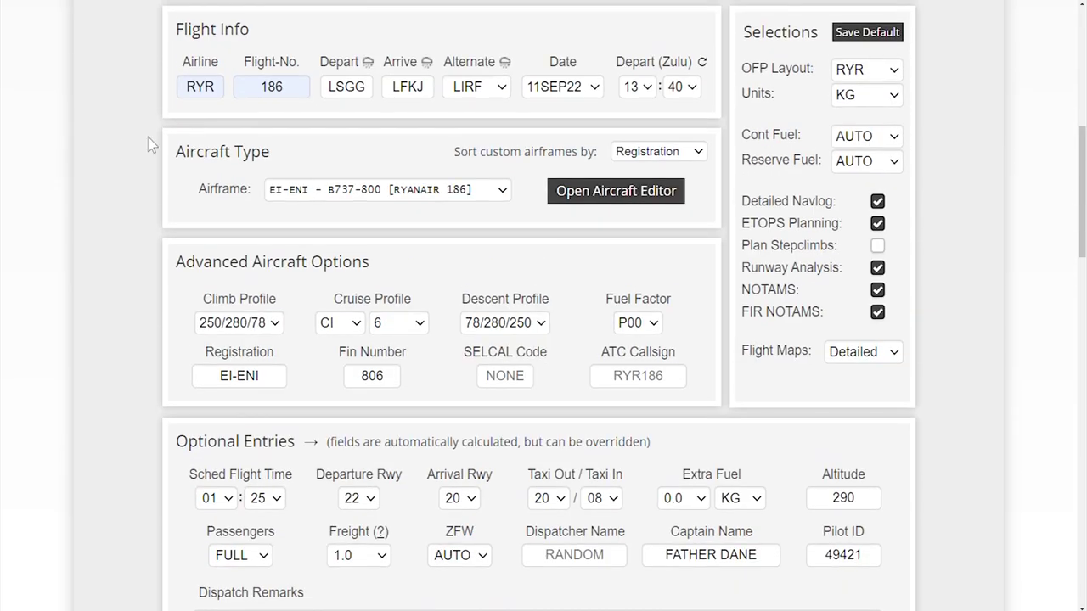
scroll(129, 142, "up", 3)
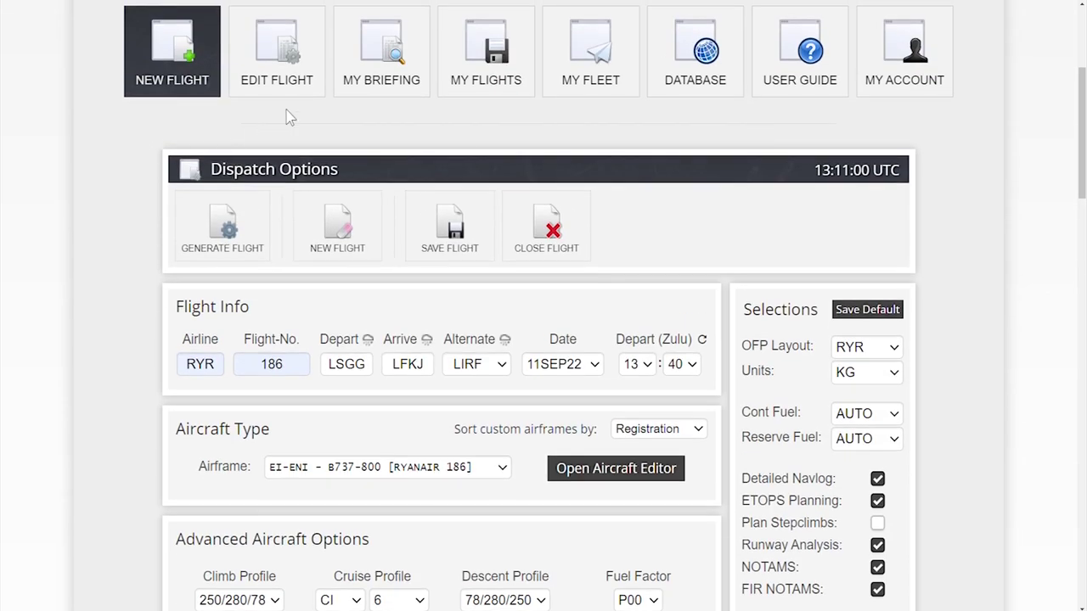
left_click(450, 229)
left_click(534, 390)
left_click(228, 223)
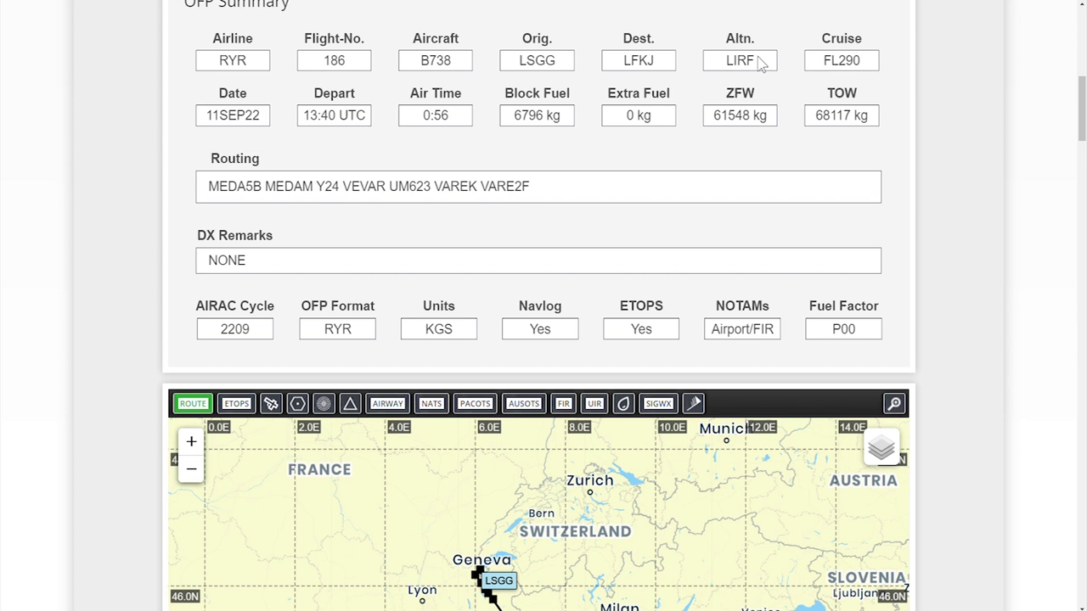
- Check the alternate airport, air time and block fuel in the OFP summary
left_click_drag(762, 64, 727, 66)
left_click(730, 76)
left_click_drag(452, 120, 416, 116)
left_click(516, 123)
left_click_drag(514, 119, 547, 123)
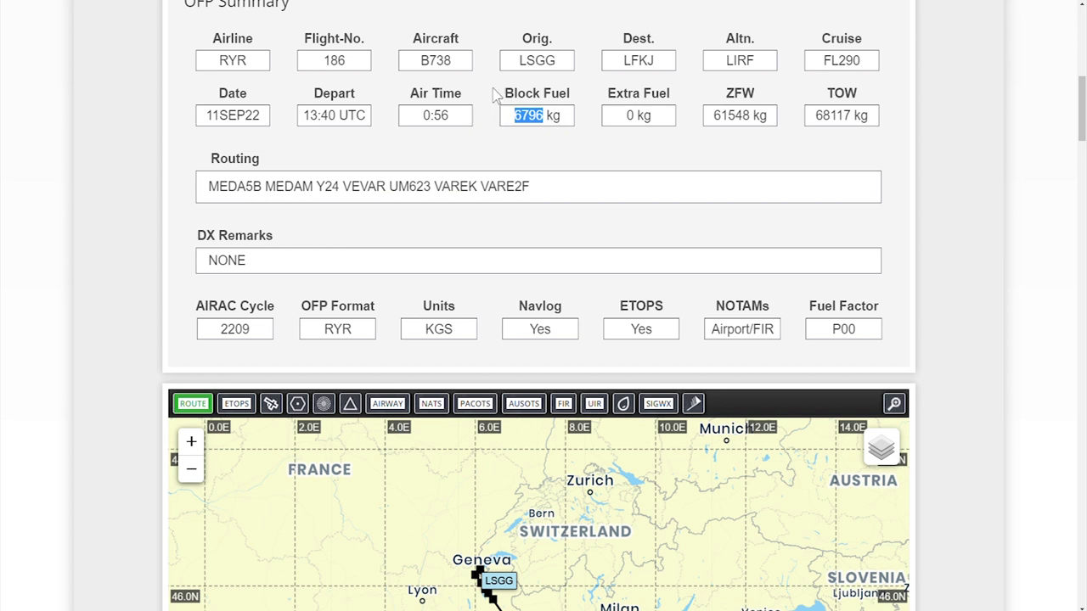
left_click(474, 147)
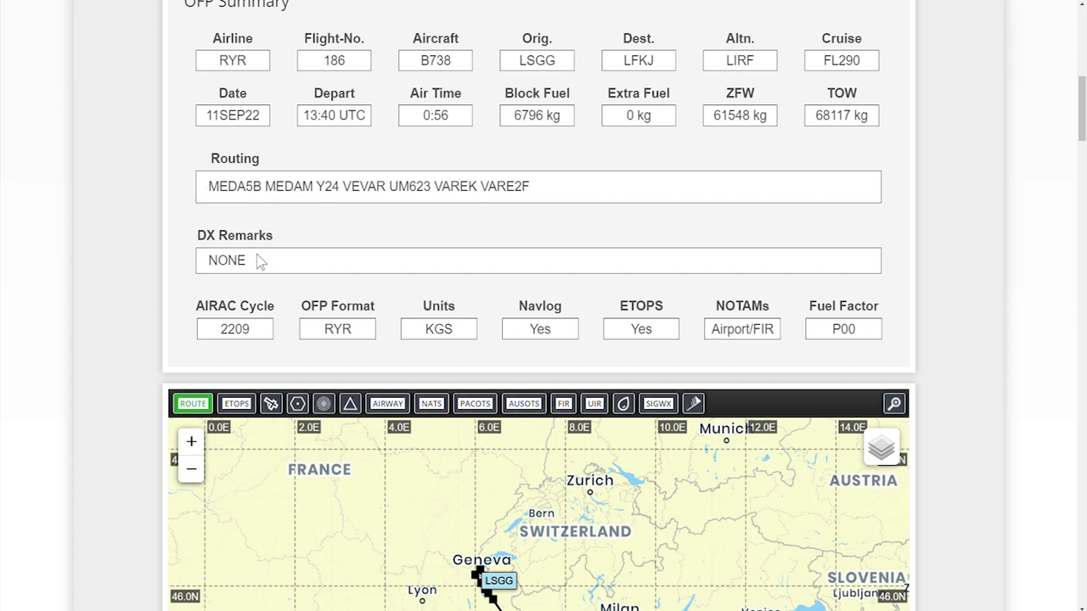
- Examine the callsign, flight level, route and alternate in the ATC flight plan section of the briefing
scroll(170, 247, "down", 5)
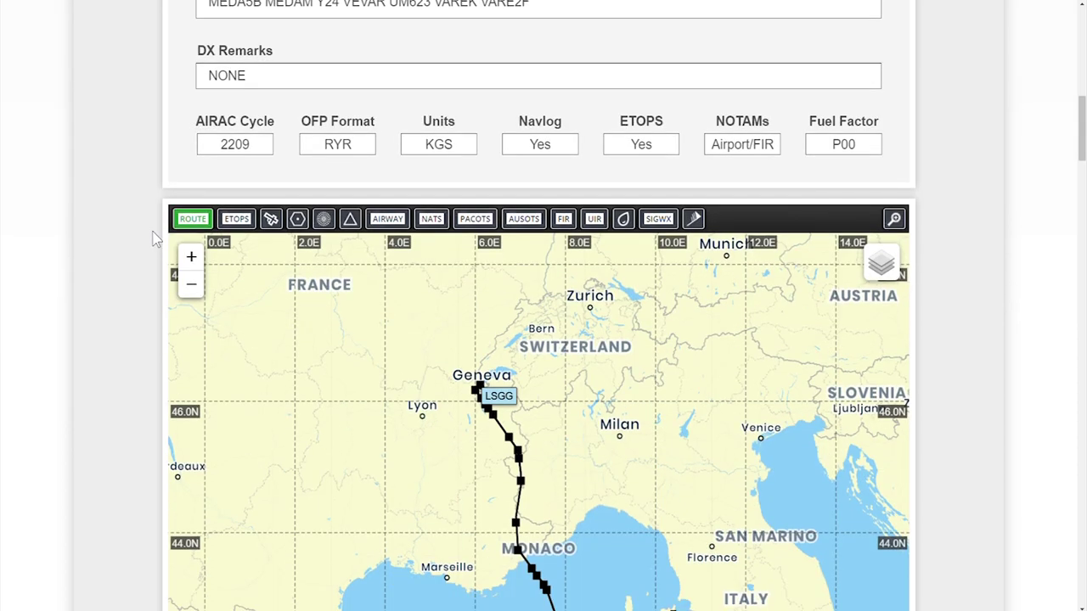
scroll(156, 239, "down", 6)
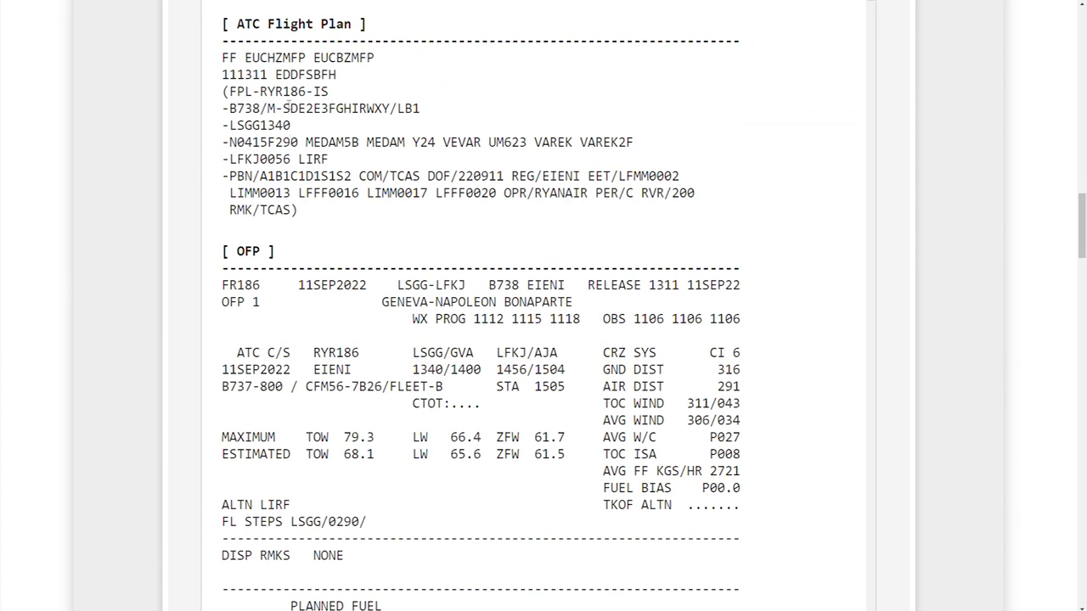
double_click(288, 92)
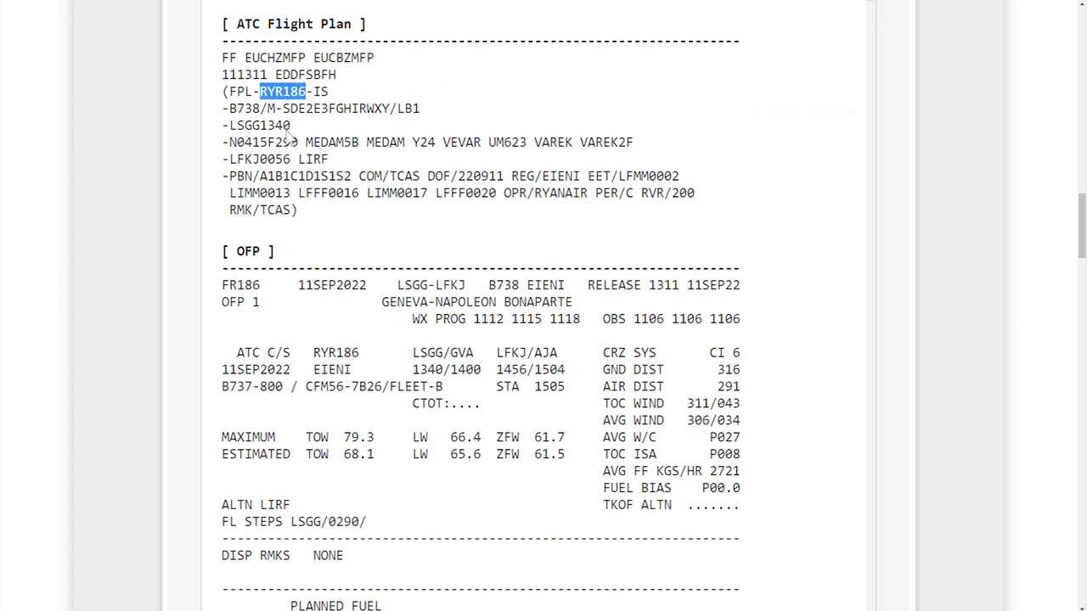
left_click_drag(299, 143, 268, 143)
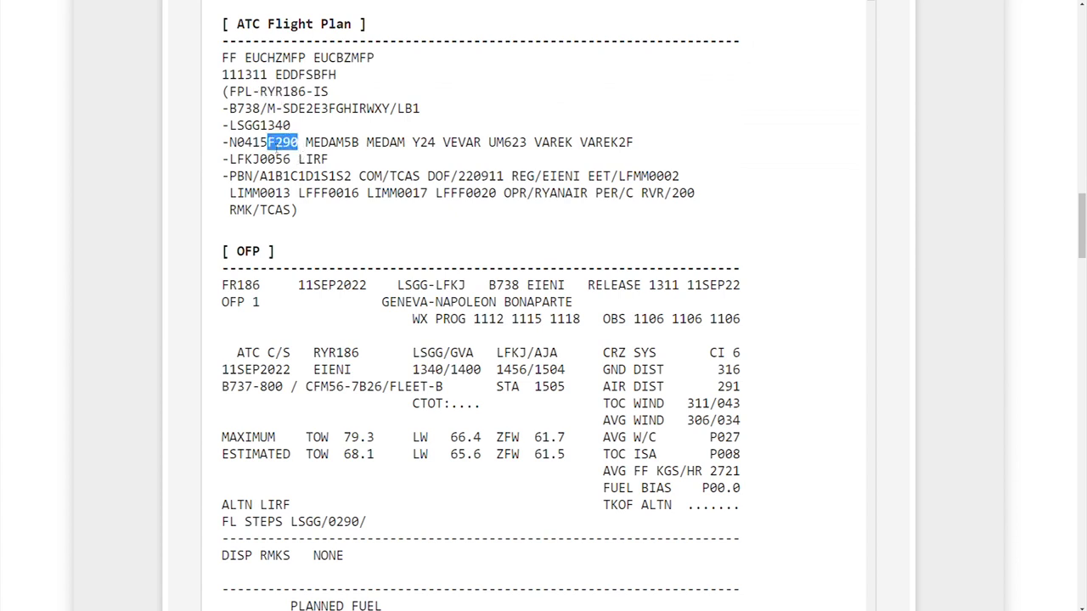
left_click(313, 153)
left_click_drag(307, 146, 669, 149)
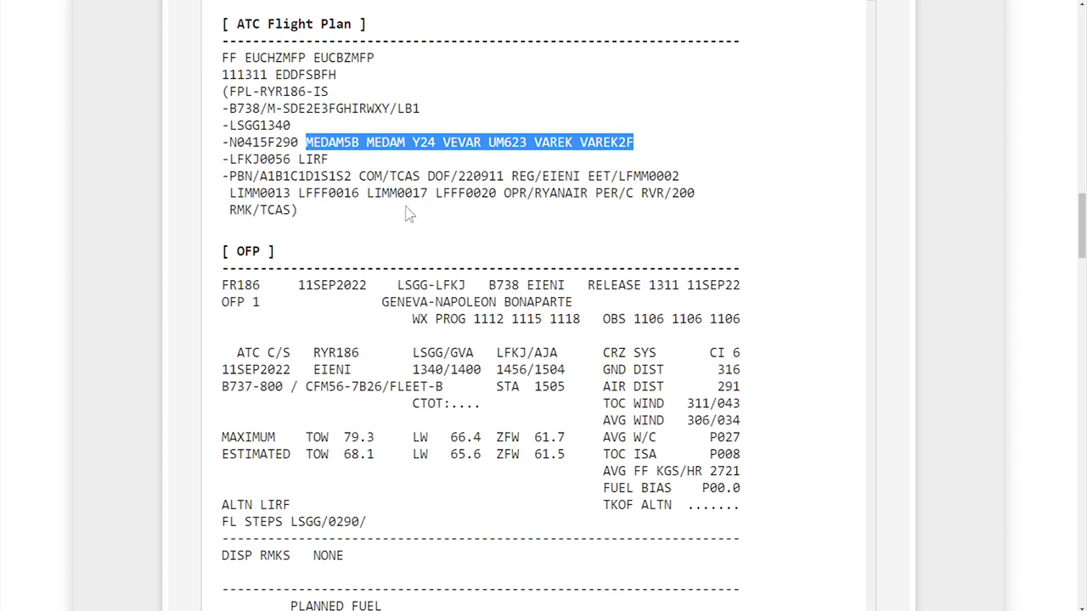
double_click(323, 160)
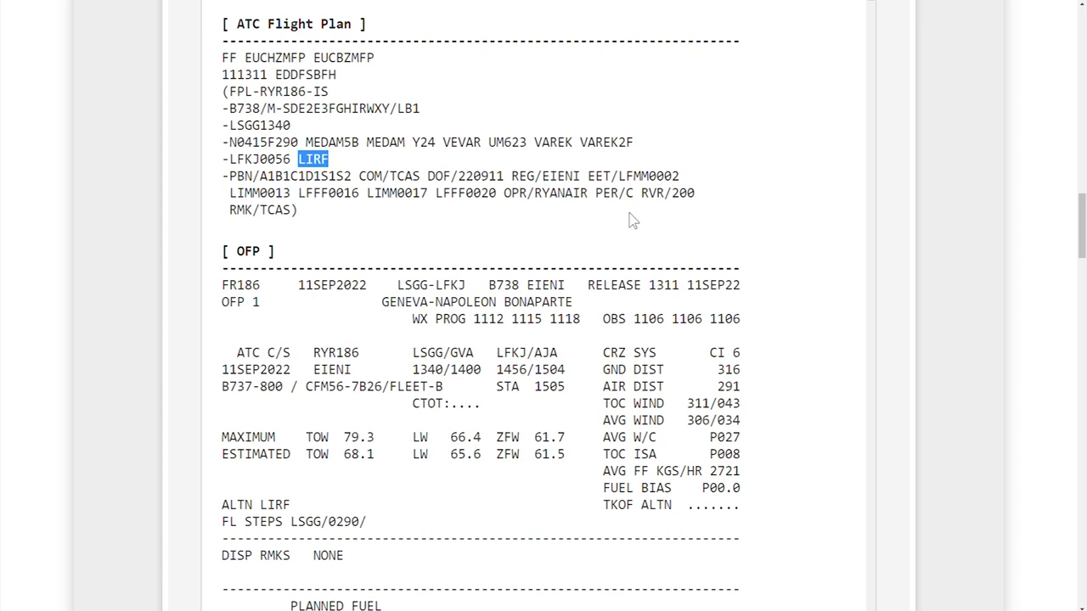
- Review the OFP section's cost index, average wind, planned fuel table and FMC info
scroll(331, 219, "down", 2)
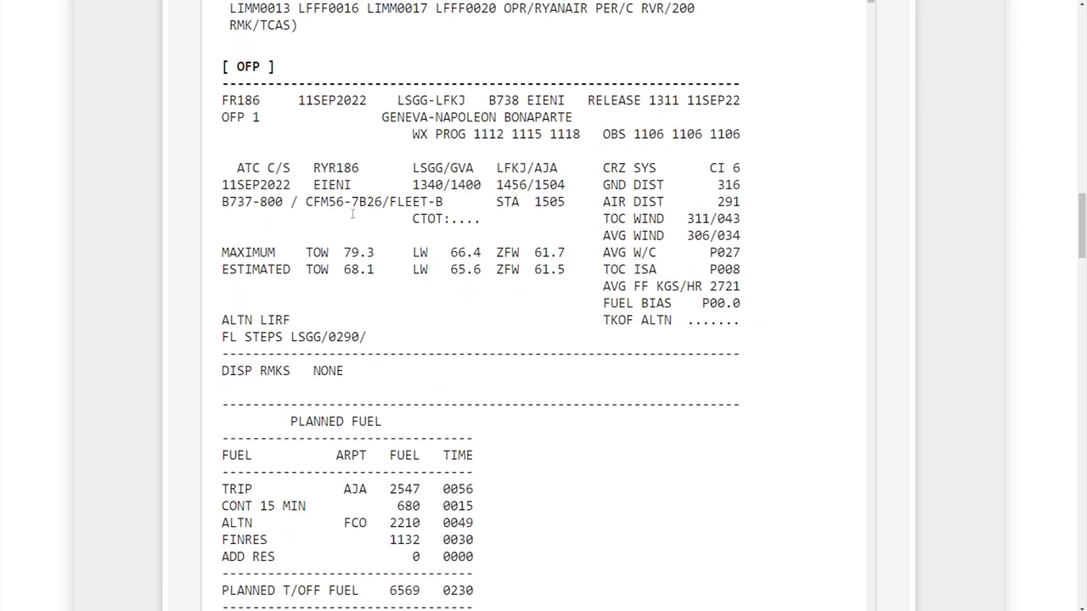
left_click_drag(745, 173, 717, 179)
left_click_drag(746, 242, 596, 240)
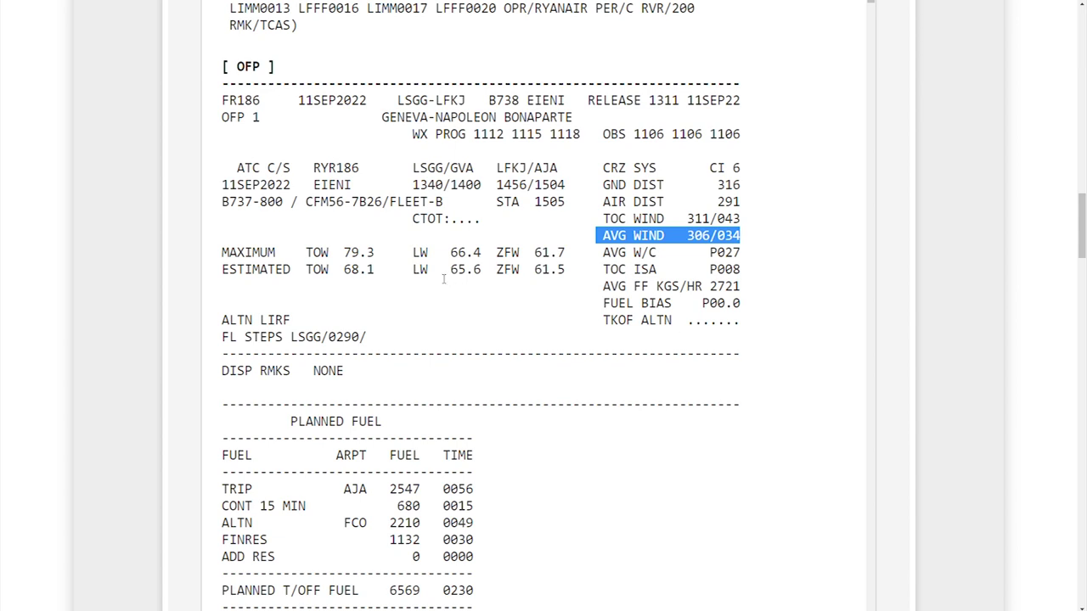
scroll(542, 308, "down", 4)
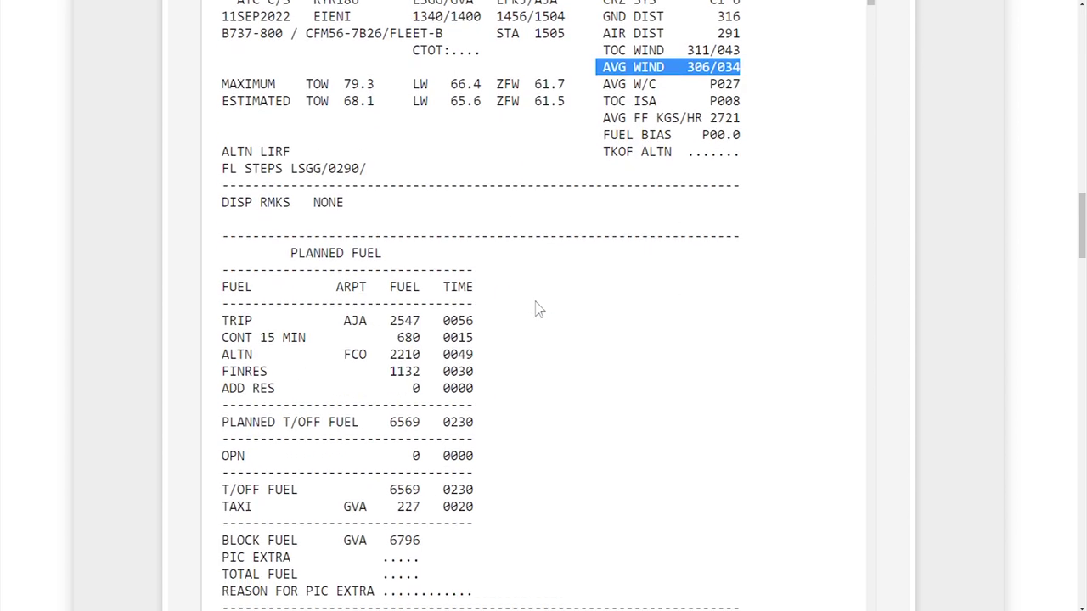
scroll(536, 309, "down", 2)
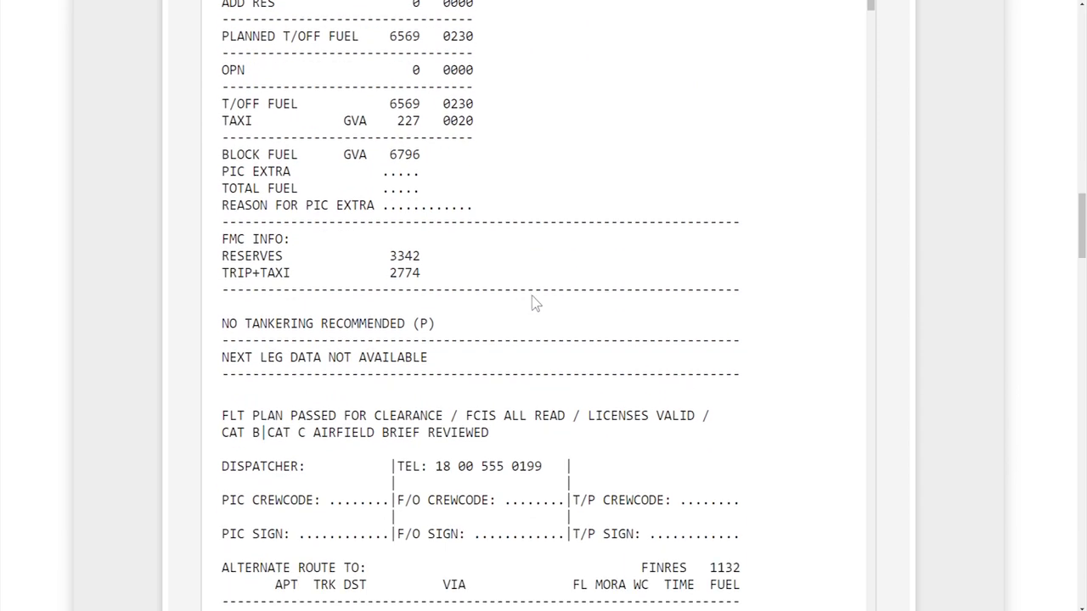
- Check the block fuel and the FMC info's reserves and trip-plus-taxi fuel figures in the OFP
double_click(408, 160)
double_click(412, 260)
double_click(409, 277)
left_click(515, 265)
- Find the Routing section of the OFP and highlight the full route line from LSGG to LFKJ
scroll(600, 250, "down", 5)
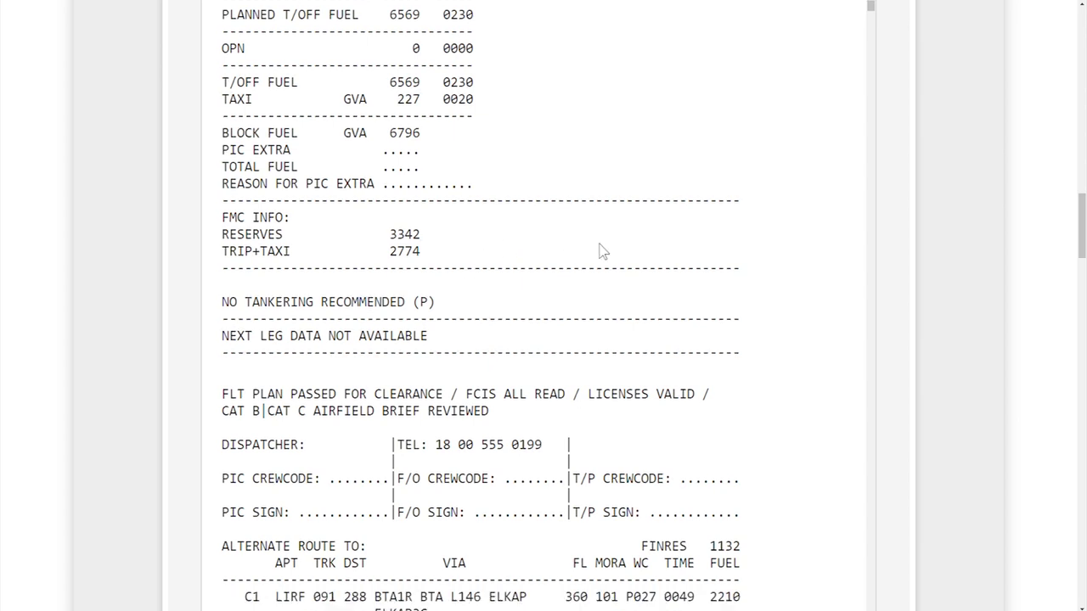
scroll(723, 164, "down", 5)
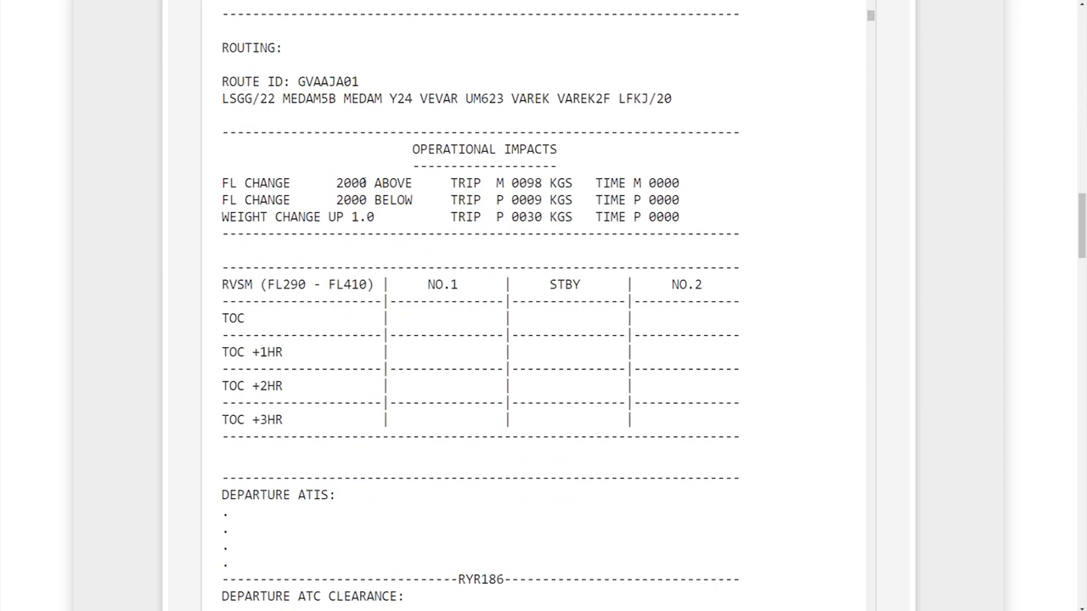
left_click_drag(227, 101, 725, 118)
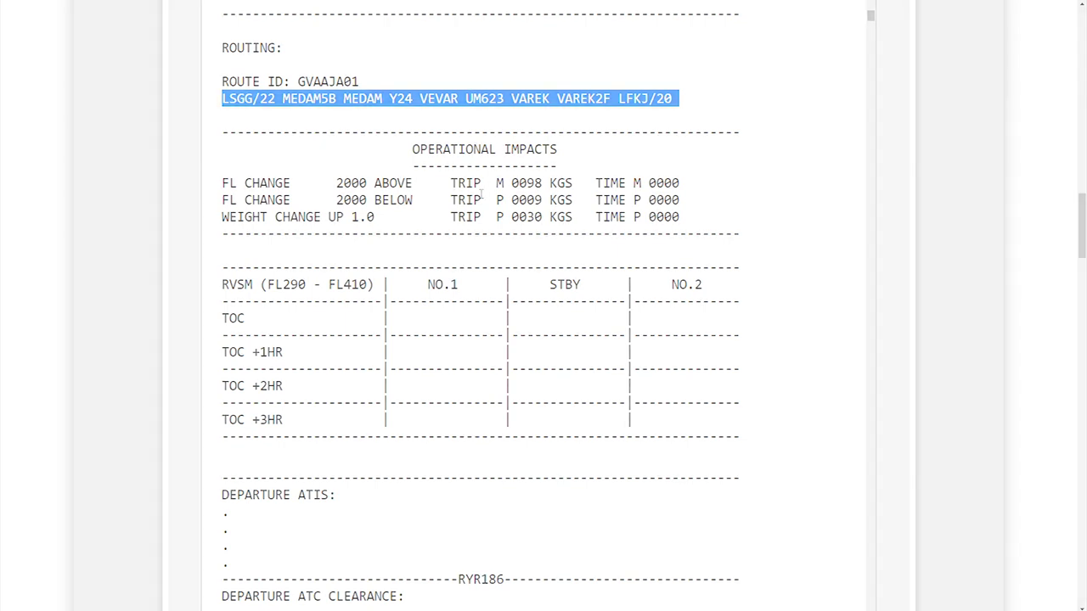
- Examine the descent wind entries for levels 200, 150 and 100 in the briefing's wind table
scroll(440, 307, "down", 10)
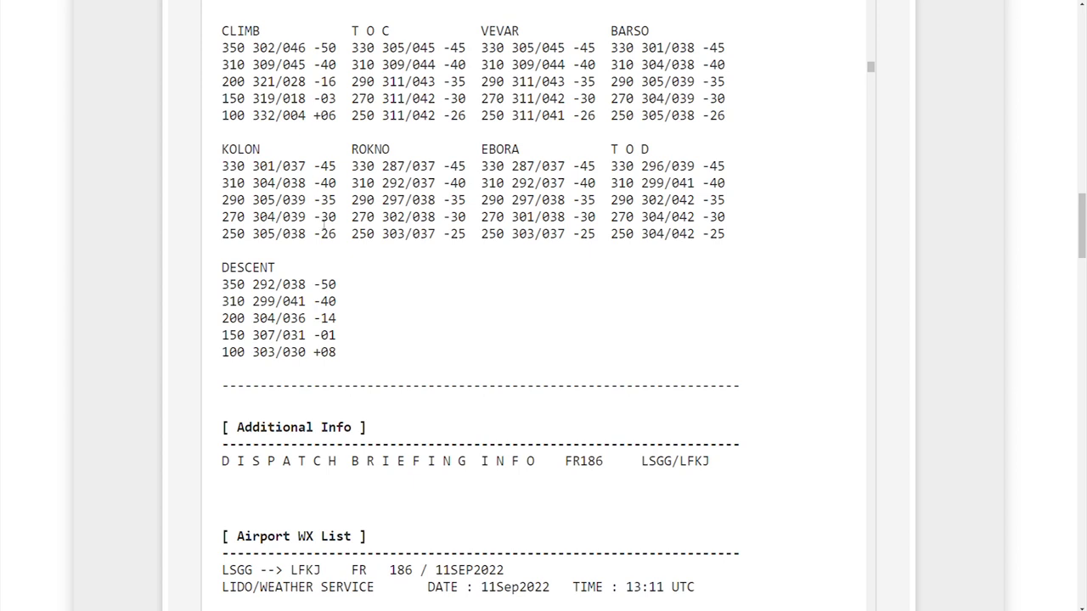
left_click_drag(221, 321, 315, 319)
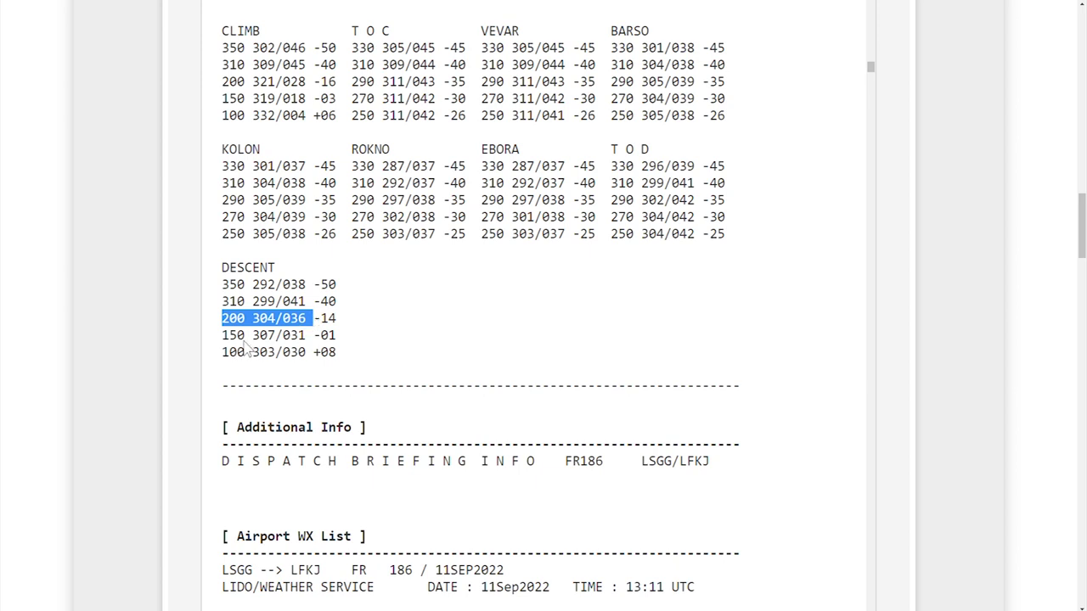
left_click(309, 337)
left_click_drag(310, 337, 222, 337)
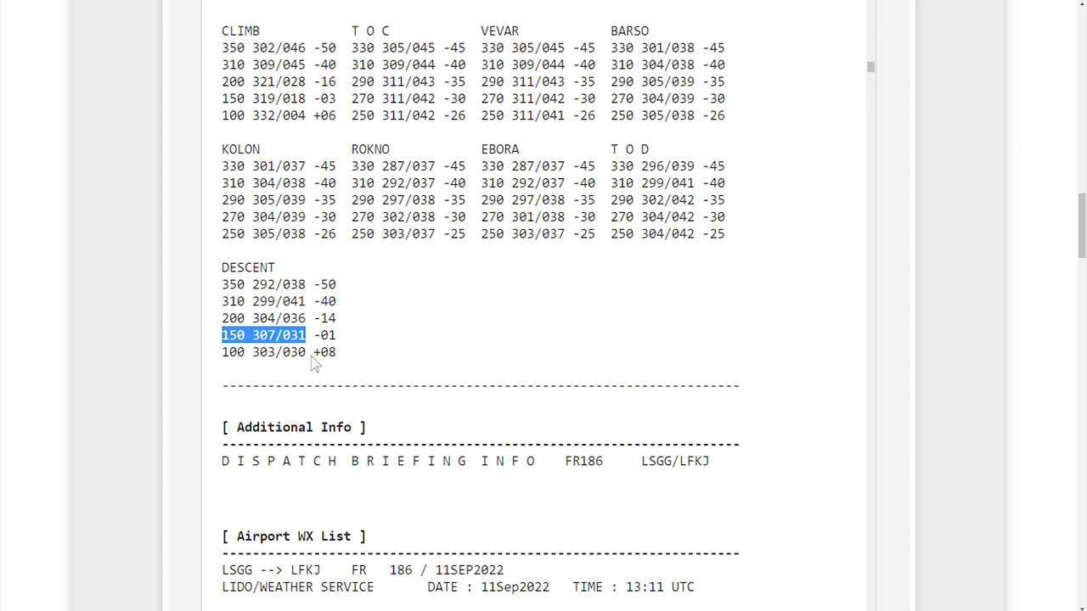
left_click_drag(310, 354, 226, 360)
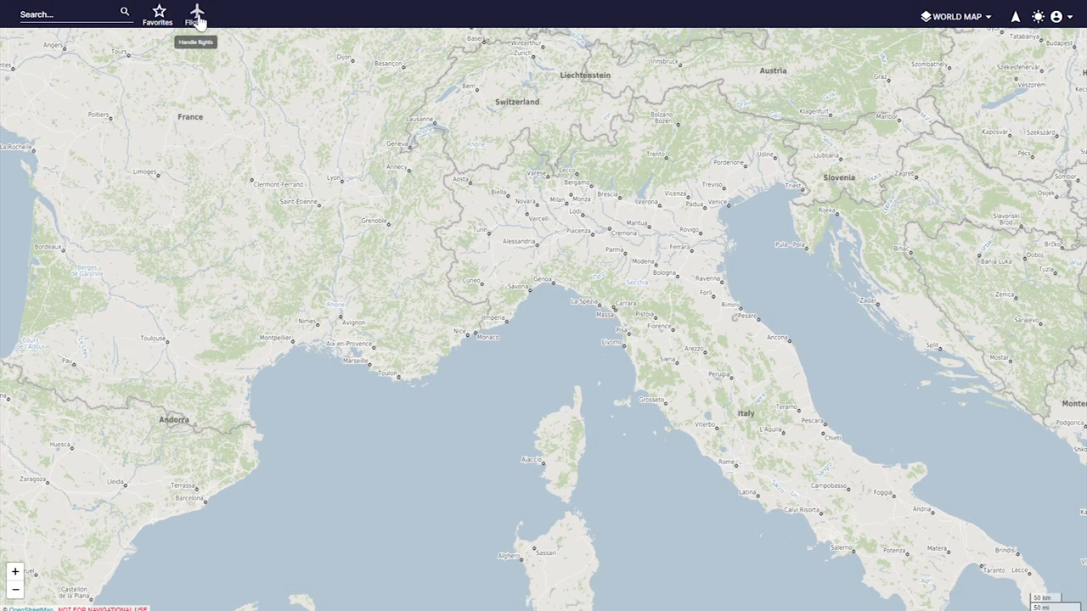
- Switch to Navigraph Charts and create a flight from the latest SimBrief OFP, LSGG-LFKJ
left_click(197, 15)
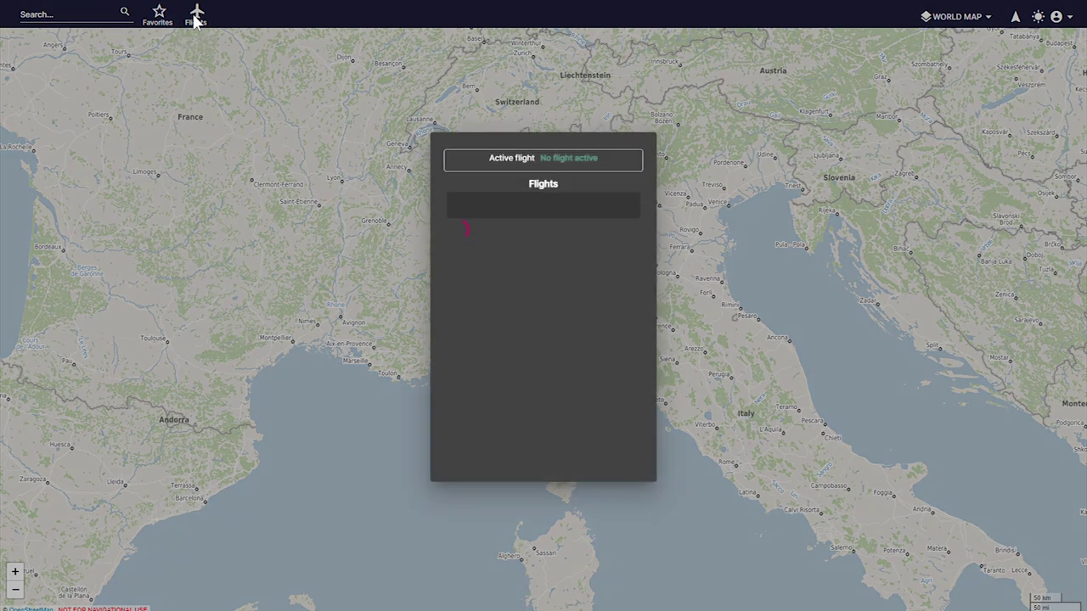
left_click(489, 159)
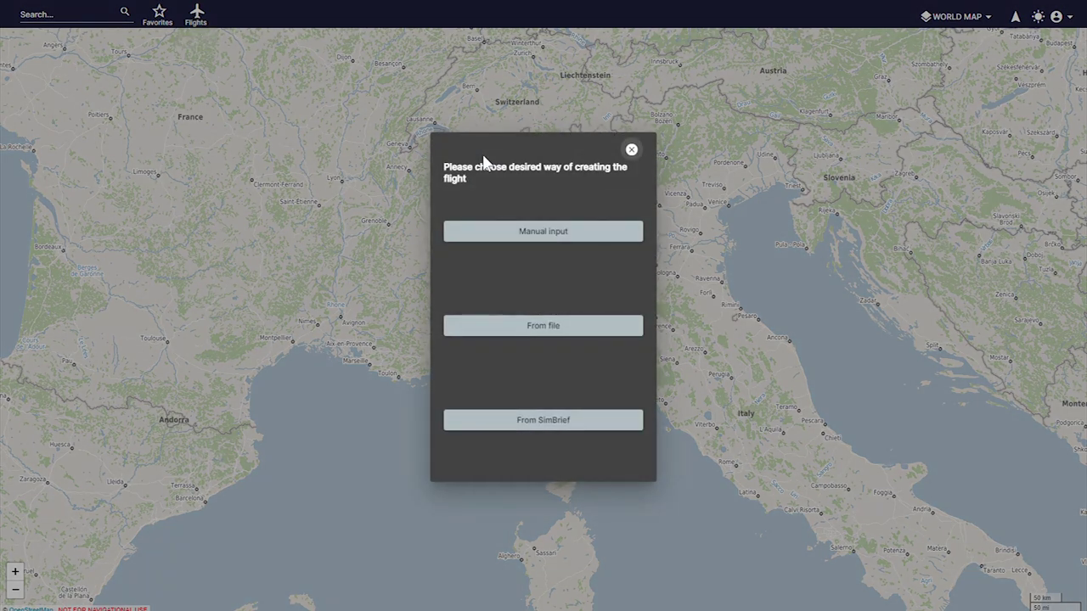
left_click(546, 422)
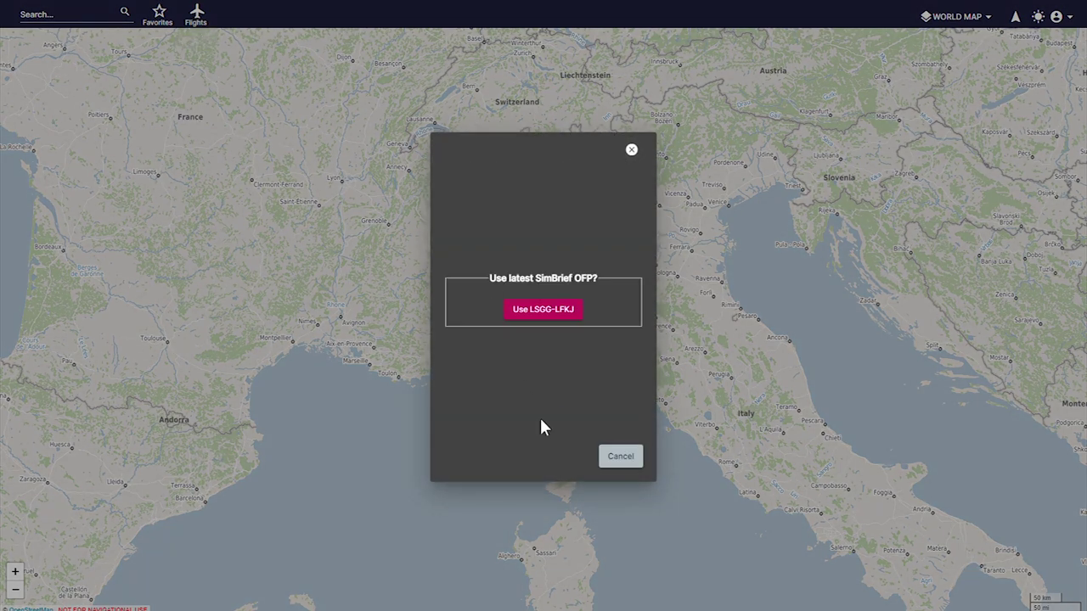
left_click(553, 314)
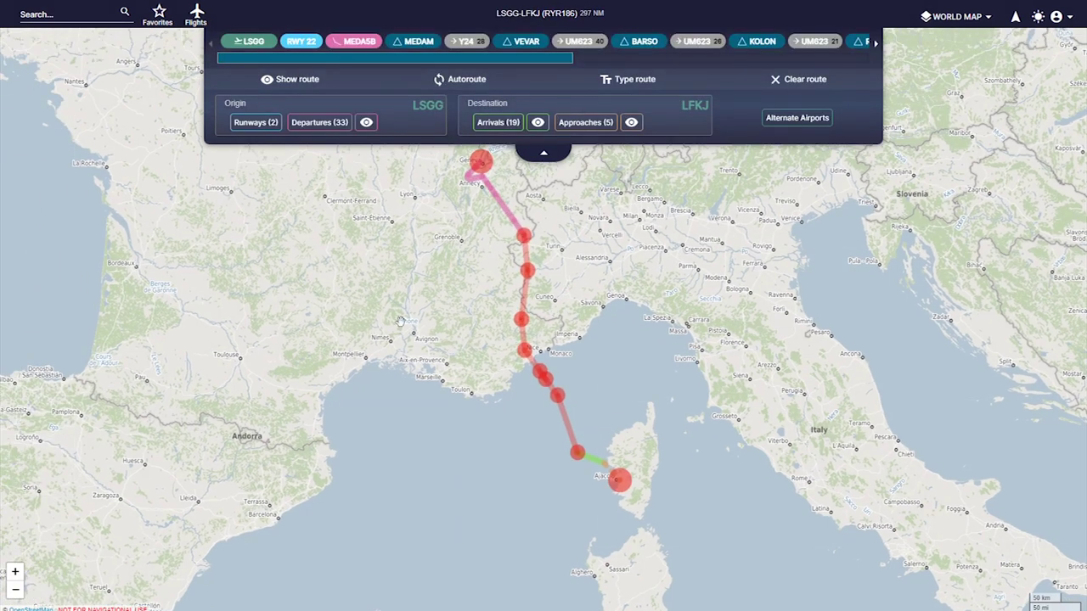
- Open the charts for Geneva (LSGG) and pin the 10-9 Airport and 10-9B Parking Stands (South & North) charts
left_click(253, 43)
left_click(268, 71)
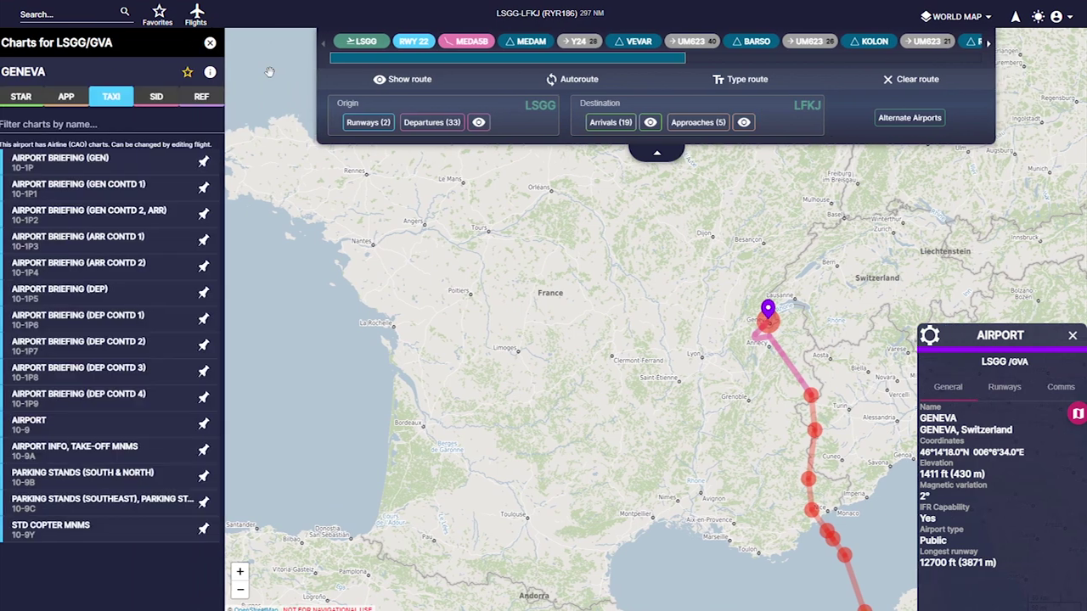
left_click(205, 424)
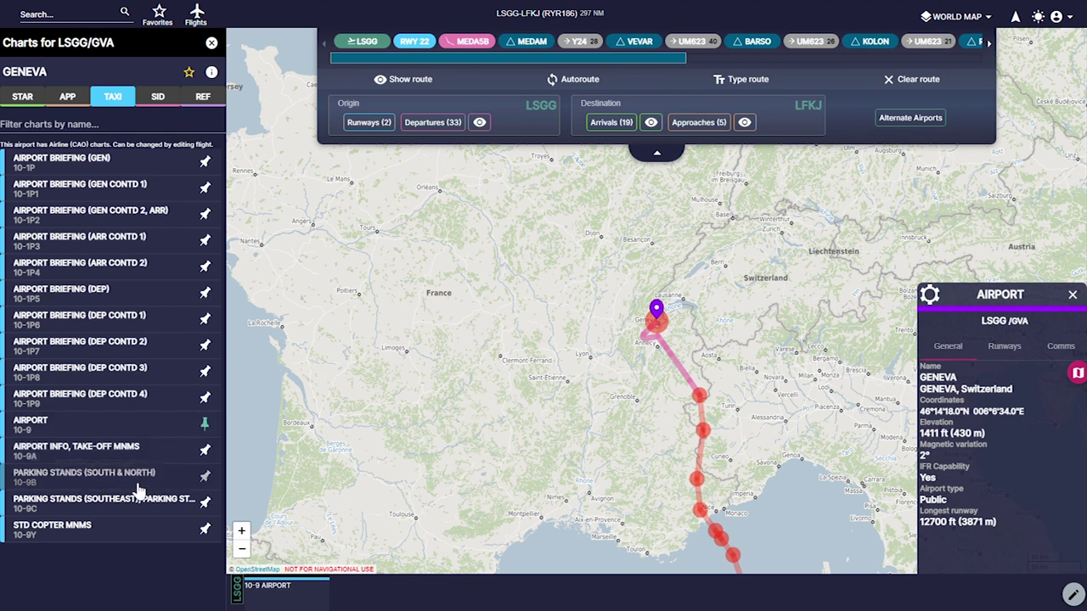
left_click(206, 479)
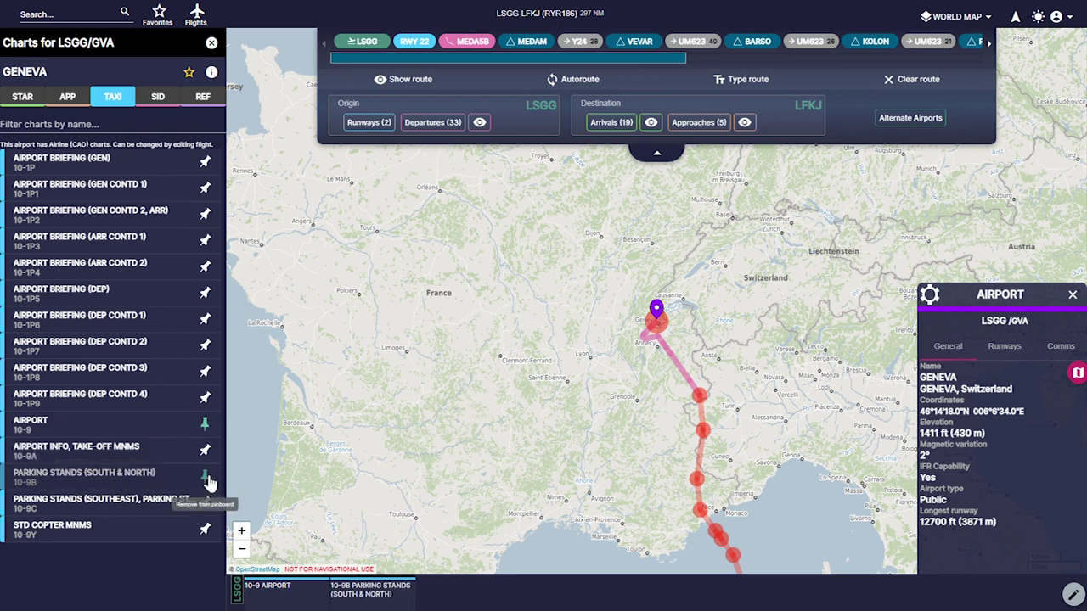
- Overlay the MEDA5B departure chart on the map and add it to the pinboard
left_click(474, 47)
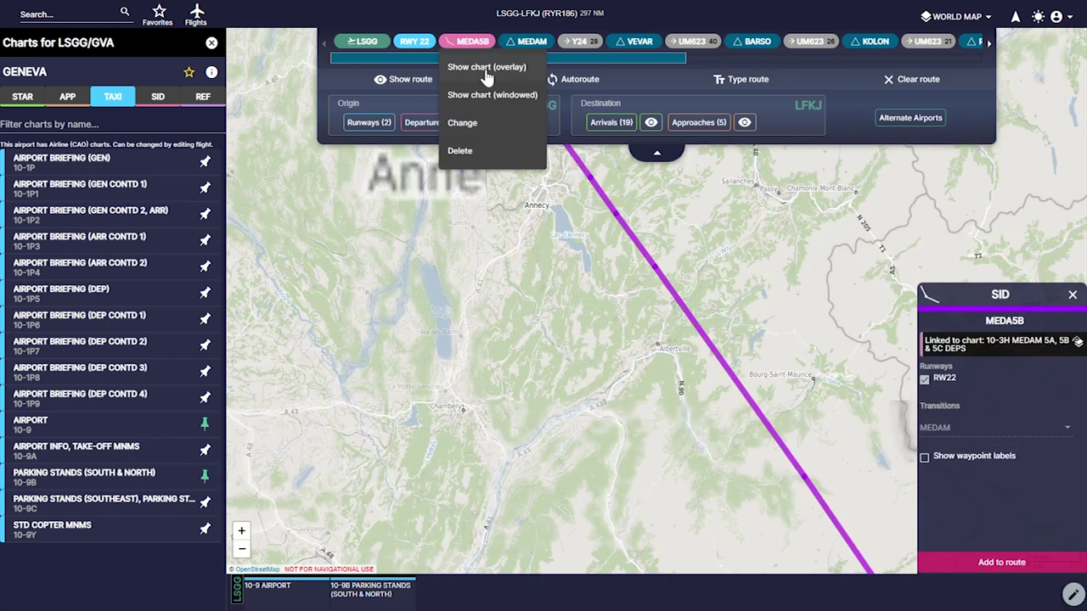
left_click(486, 66)
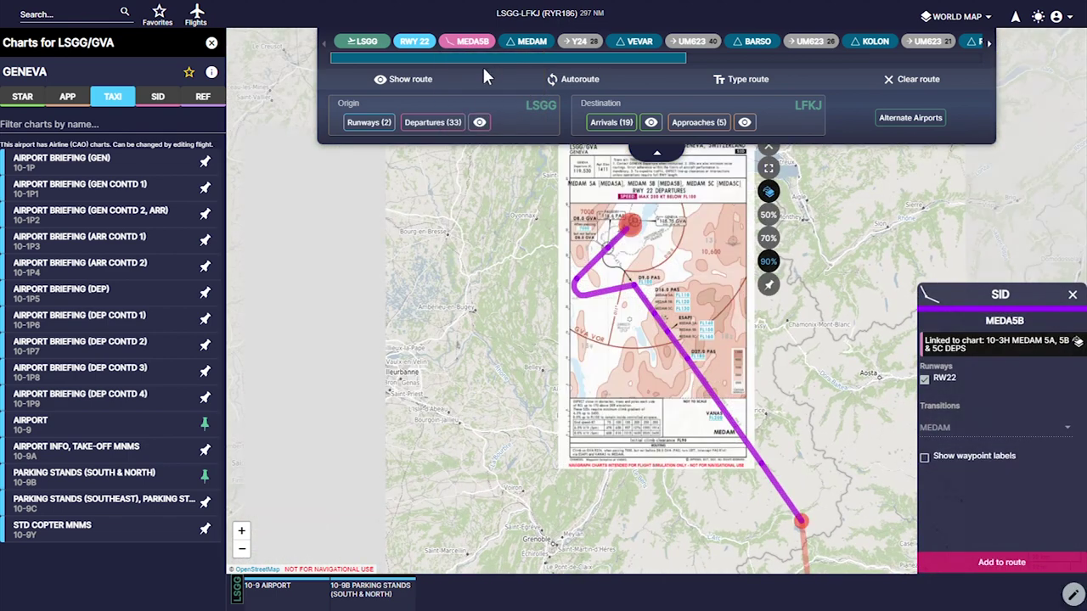
left_click_drag(831, 336, 651, 370)
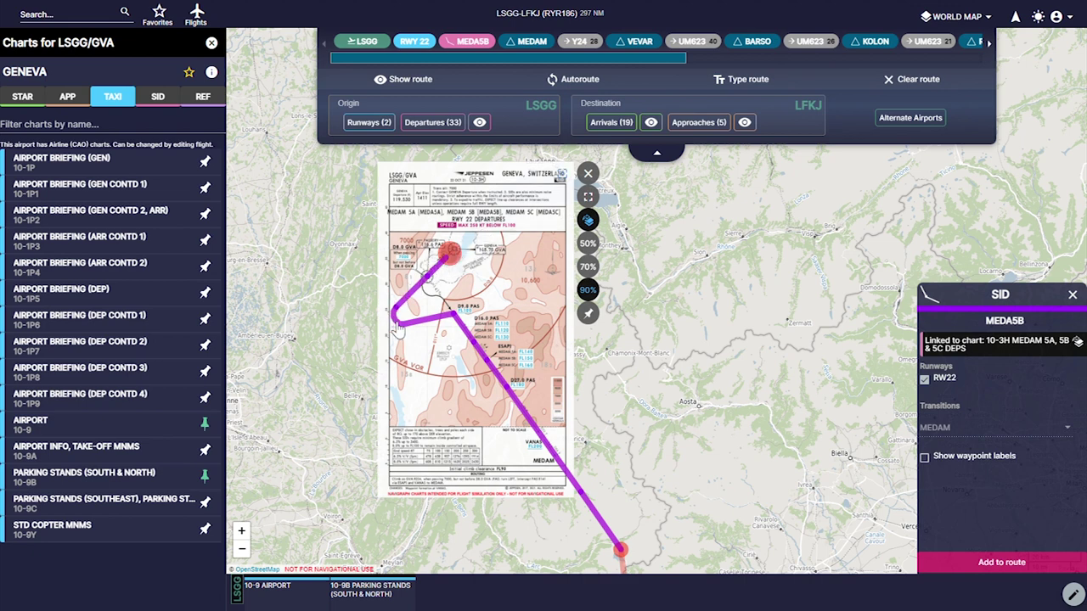
left_click(590, 314)
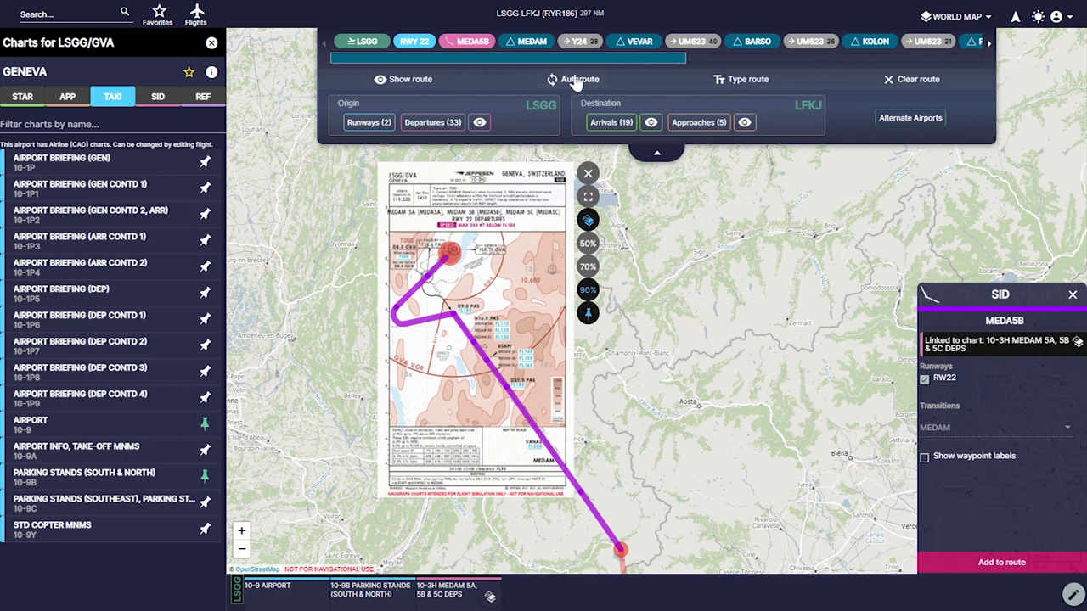
- Open the charts for Ajaccio (LFKJ), then view and pin its 10-9 airport and 10-9A parking stands taxi charts
left_click_drag(522, 56, 945, 75)
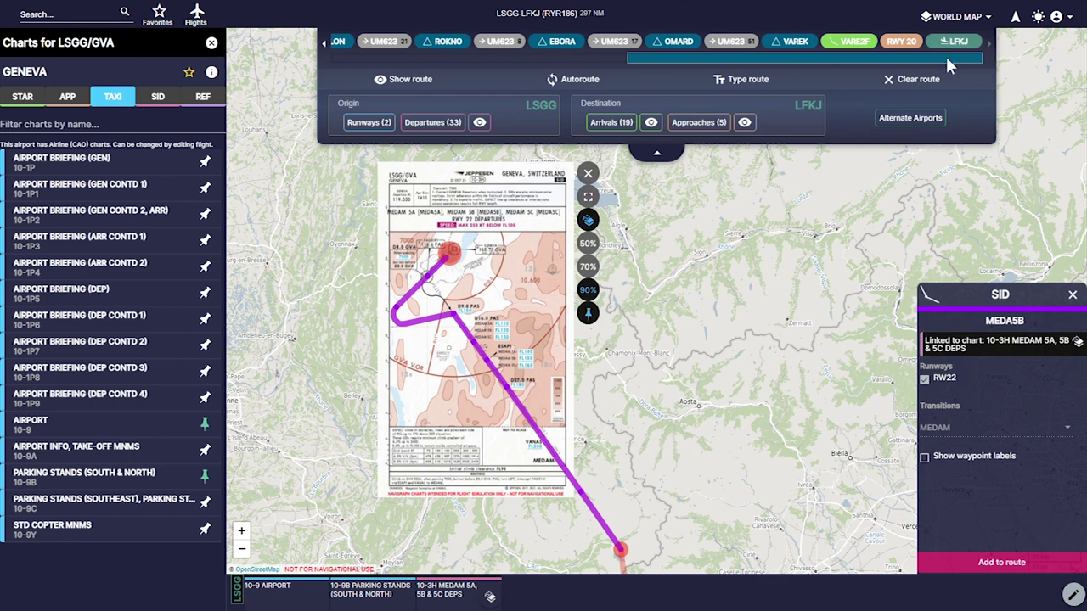
left_click(963, 41)
left_click(947, 68)
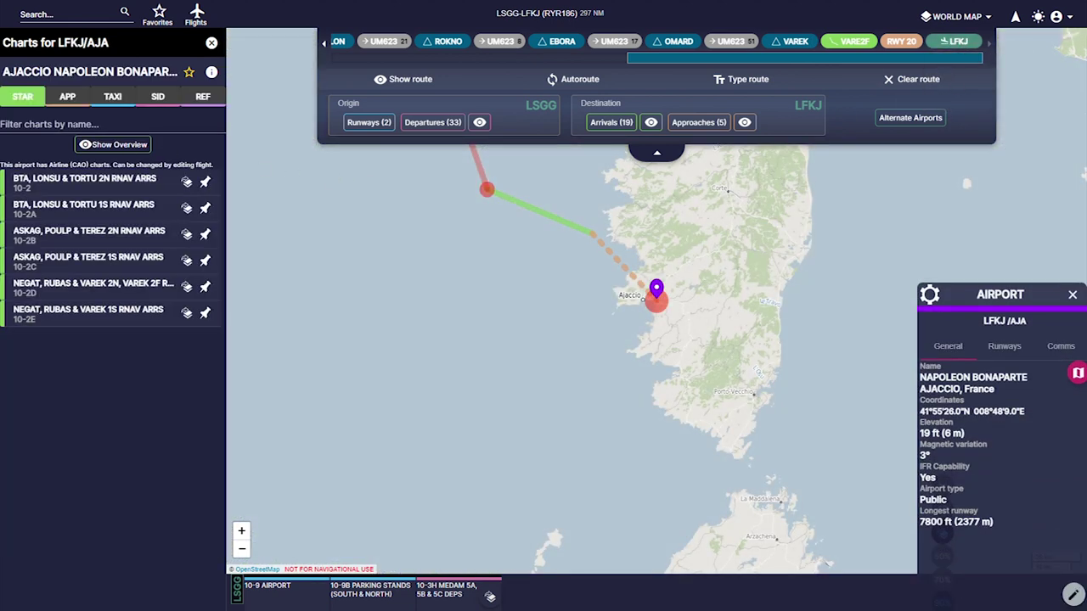
left_click(113, 96)
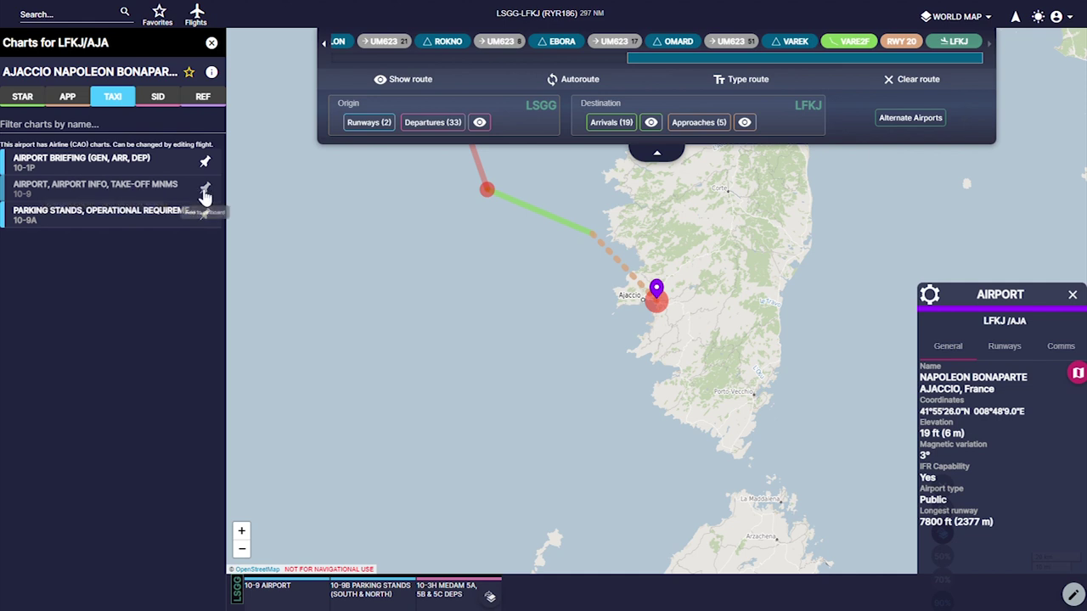
left_click(170, 187)
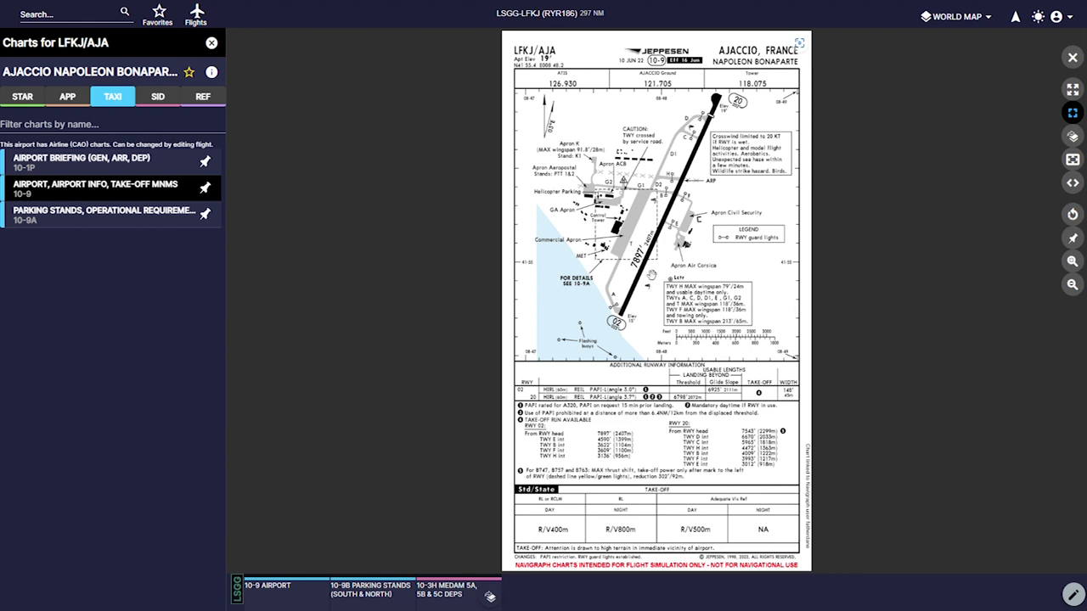
left_click(205, 188)
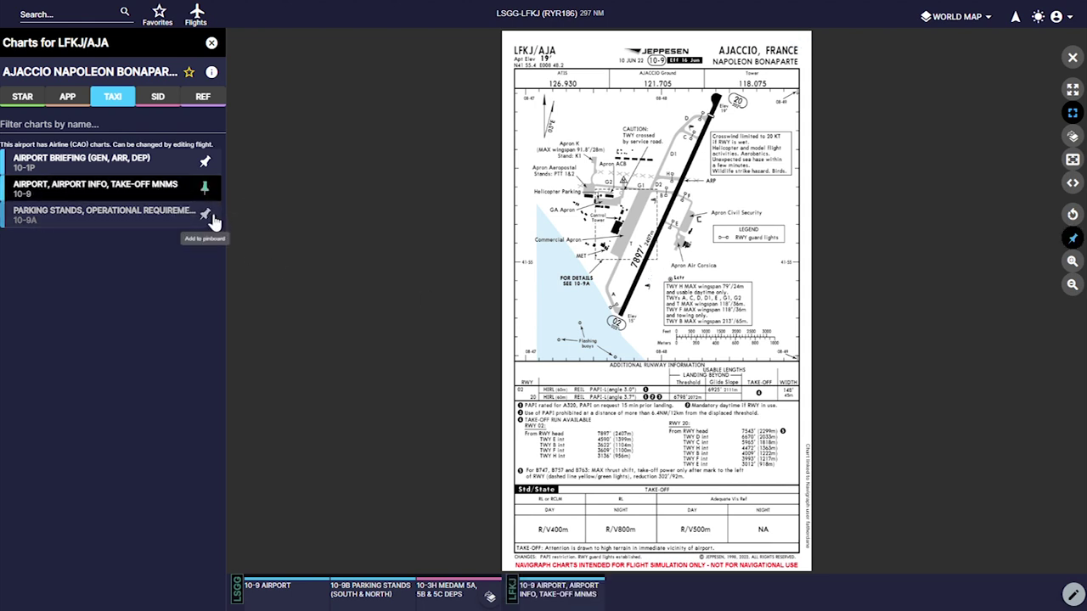
left_click(205, 214)
left_click(144, 217)
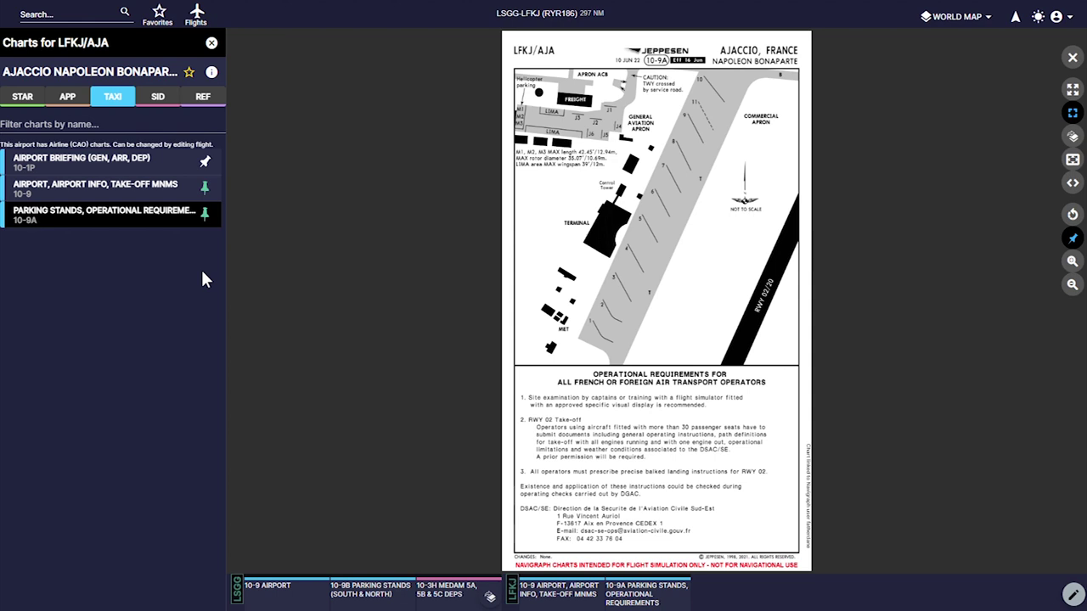
left_click(1073, 57)
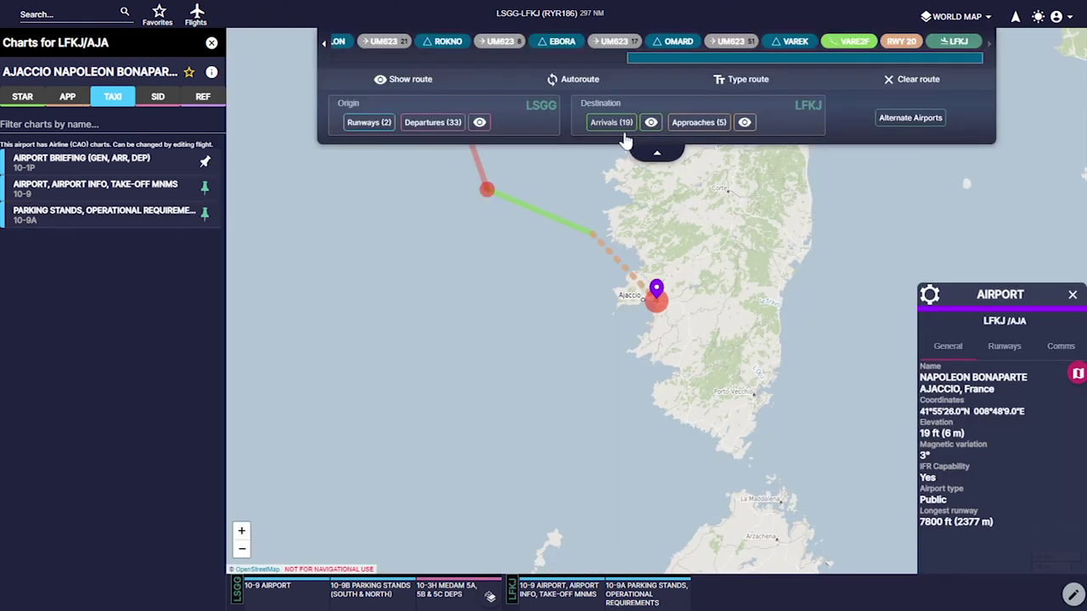
- Pin Ajaccio's 12-20 RNP RWY 20 (AR) approach chart and overlay it on the map
left_click(64, 97)
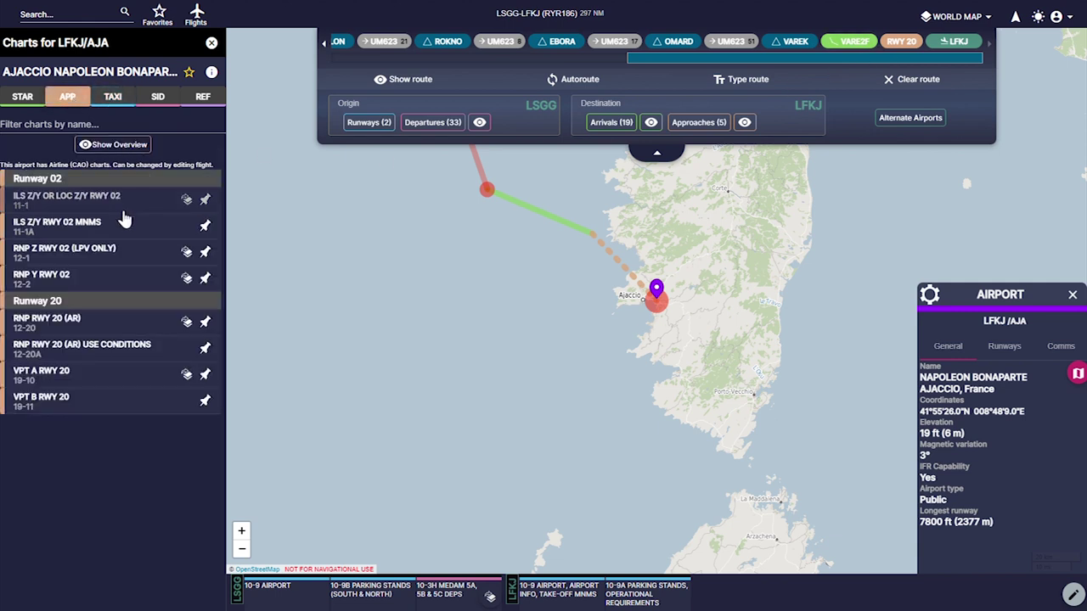
left_click(206, 325)
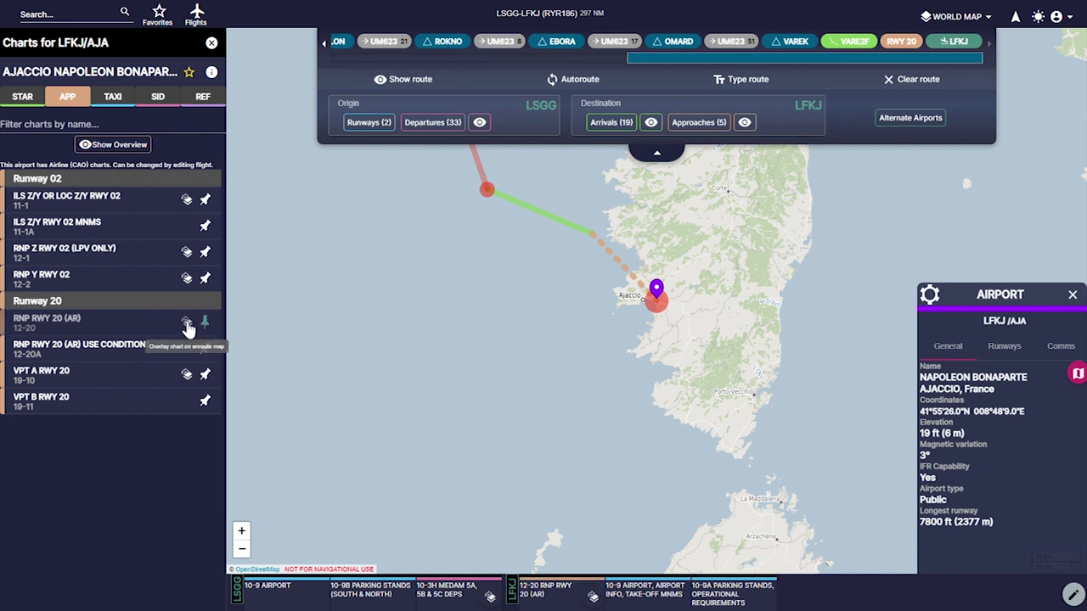
left_click(189, 324)
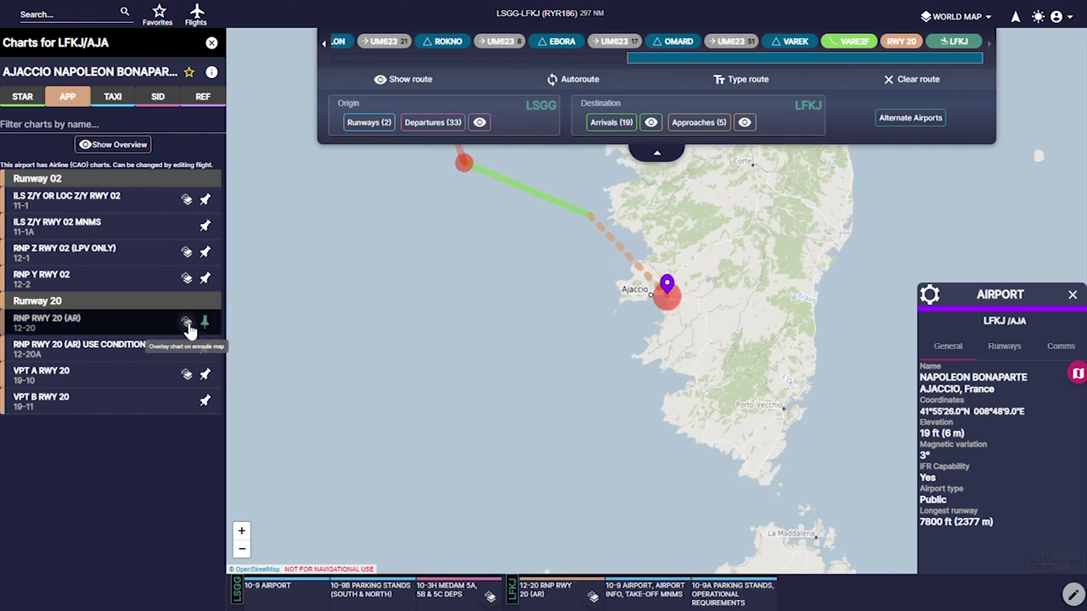
left_click_drag(583, 299, 516, 403)
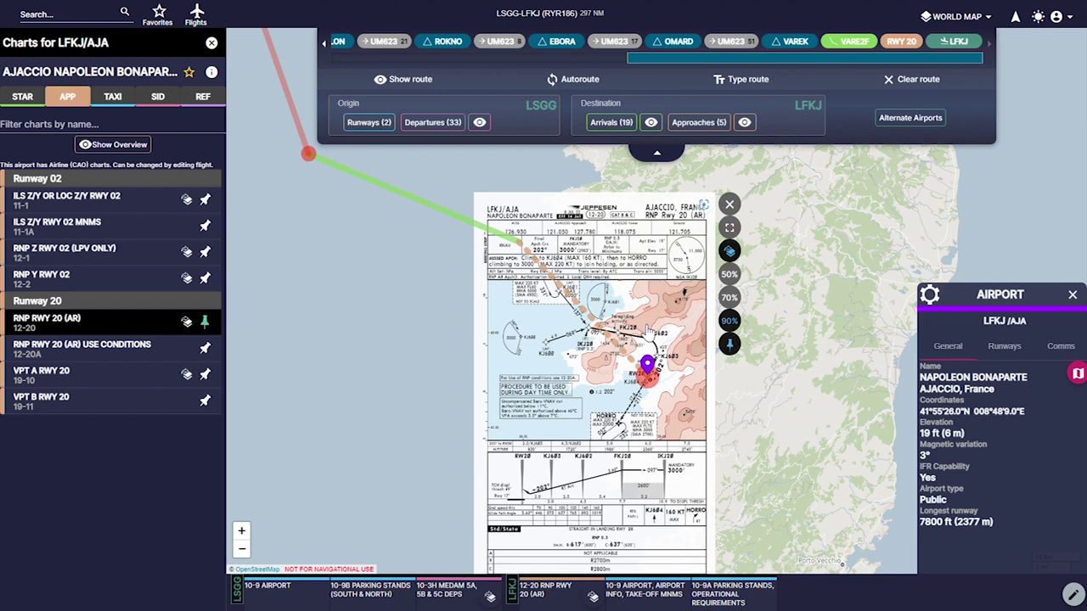
- Overlay the VARE2F arrival chart on the map, pin it, and close the overlay
left_click(846, 42)
left_click(866, 67)
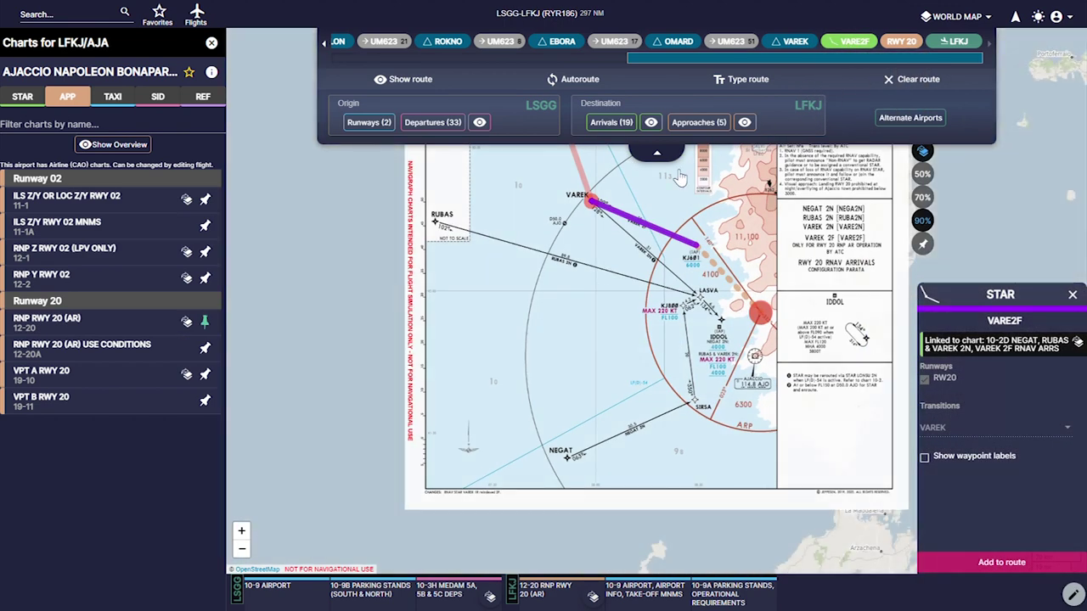
left_click_drag(507, 235, 439, 283)
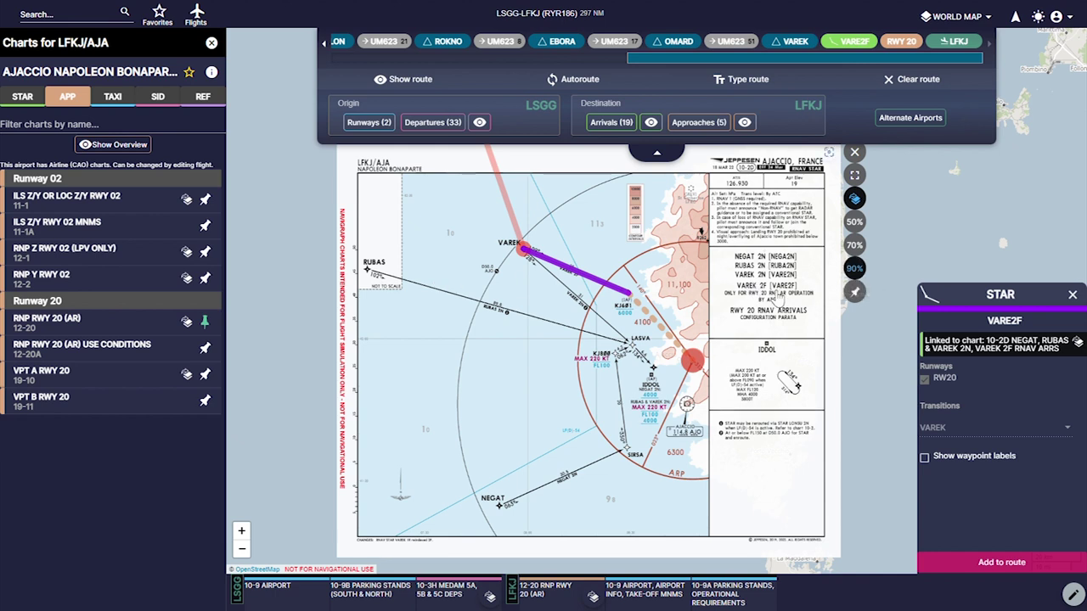
left_click(854, 292)
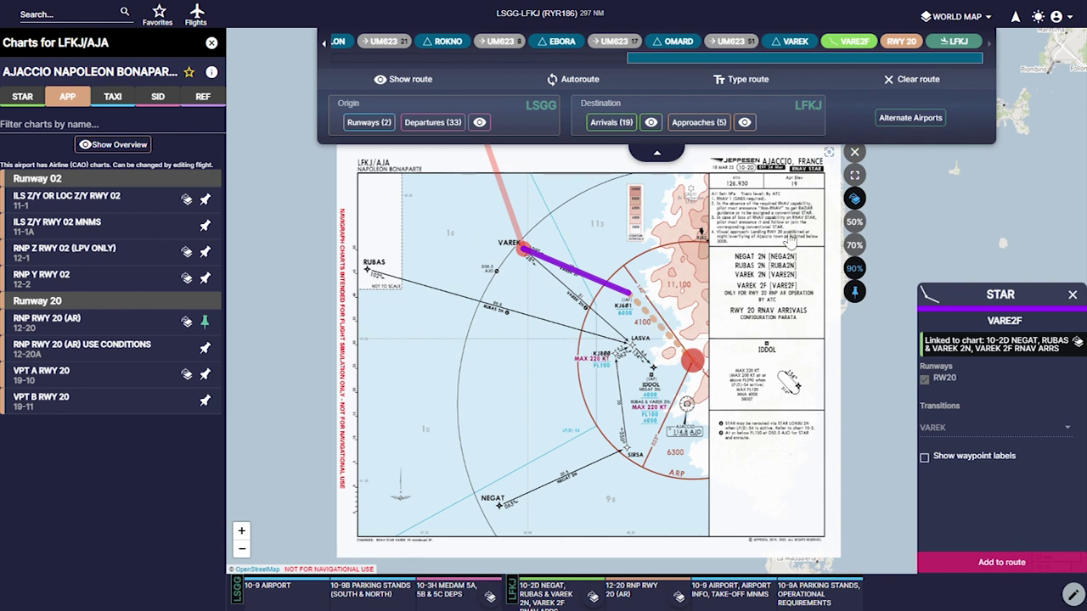
left_click(855, 155)
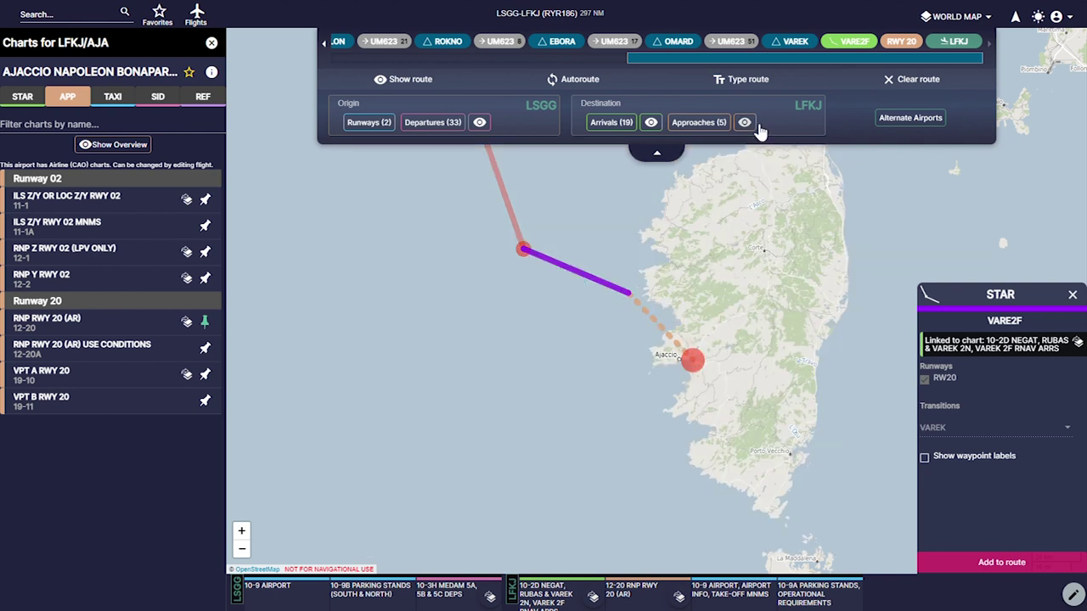
- Add the RNAV RWY 20 (KJ601) approach to the route for Ajaccio
left_click(696, 122)
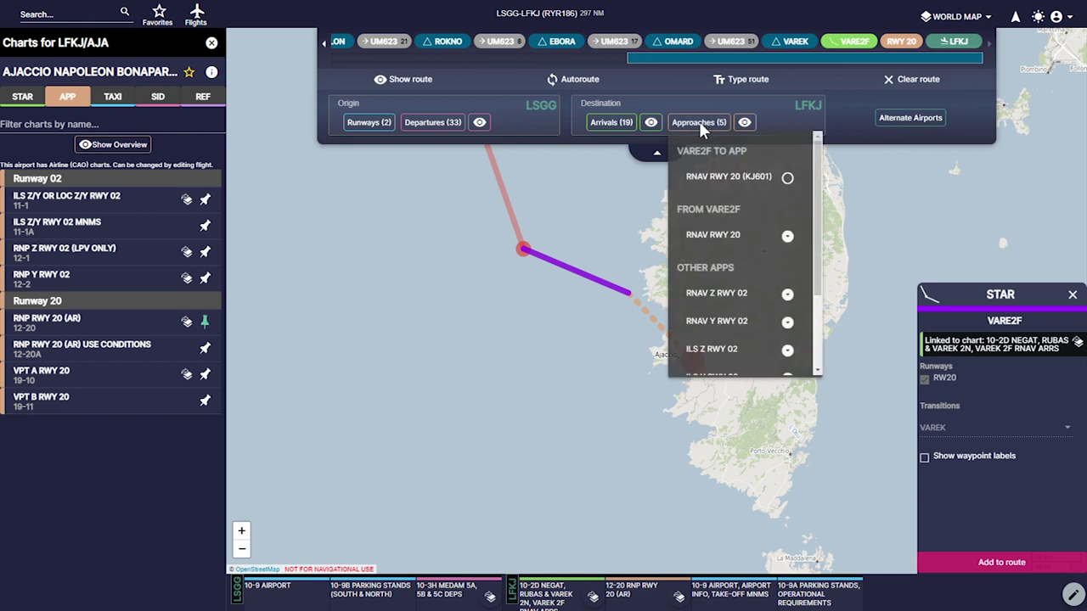
left_click(789, 181)
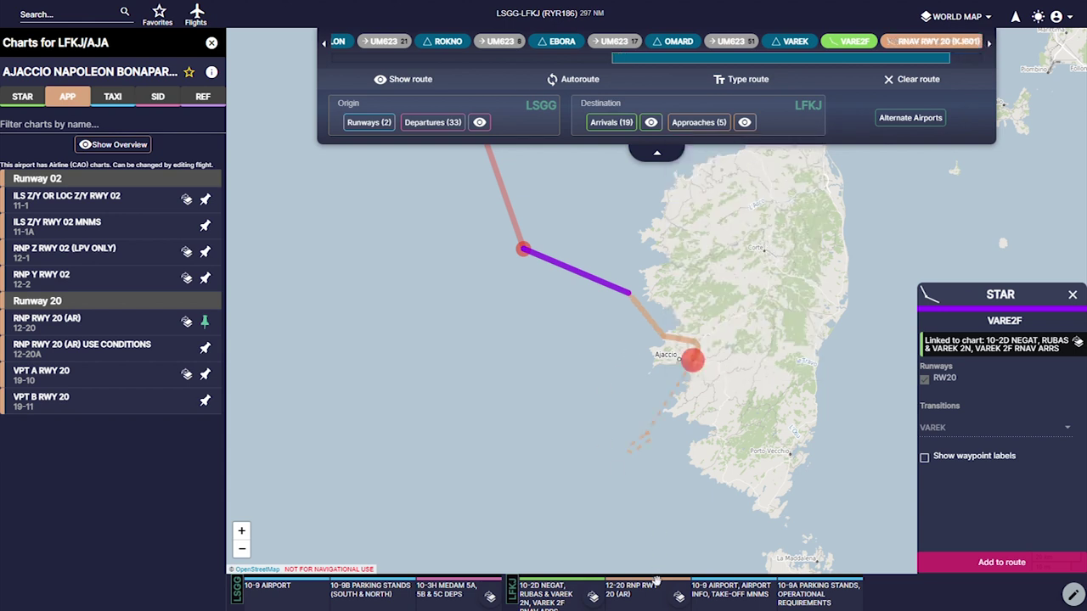
- Overlay Ajaccio's pinned 12-20 RNP RWY 20 (AR) chart on the map, then collapse the route details and close the chart list and VARE2F details
left_click(680, 598)
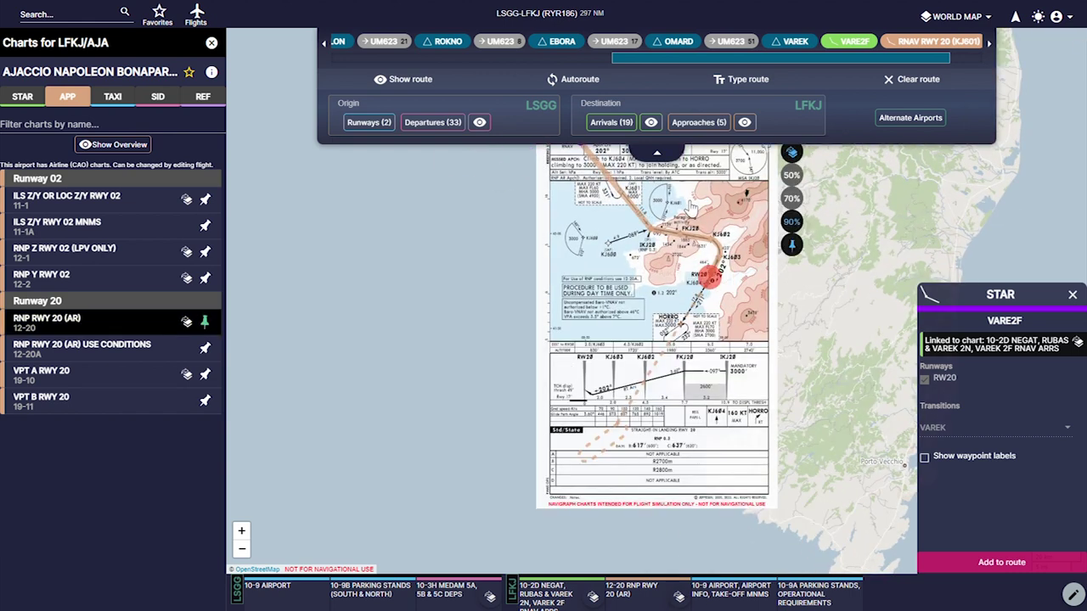
left_click(656, 153)
left_click_drag(838, 315, 717, 332)
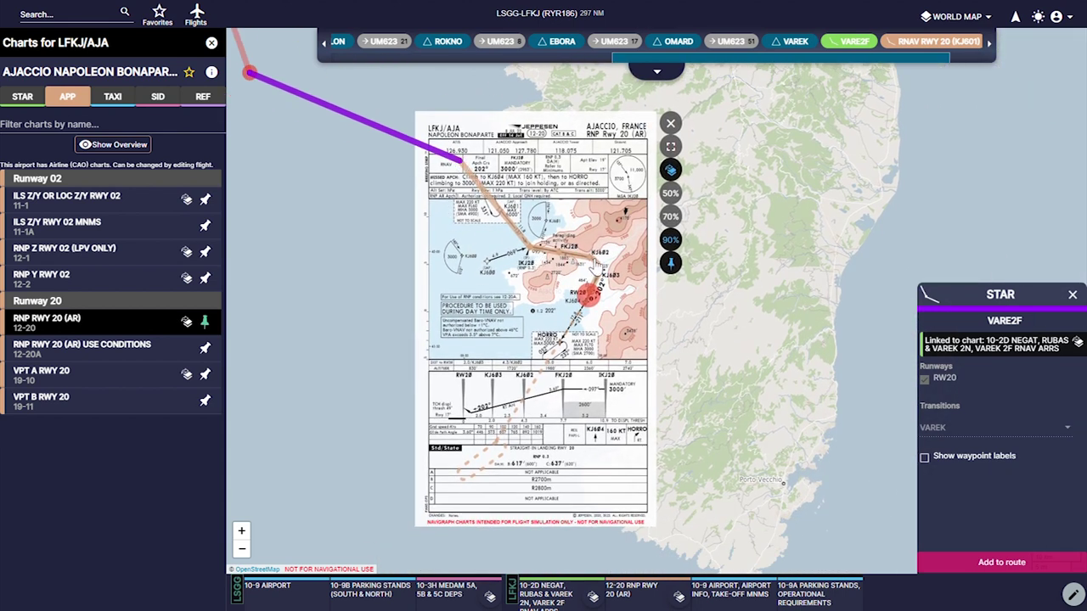
left_click(213, 44)
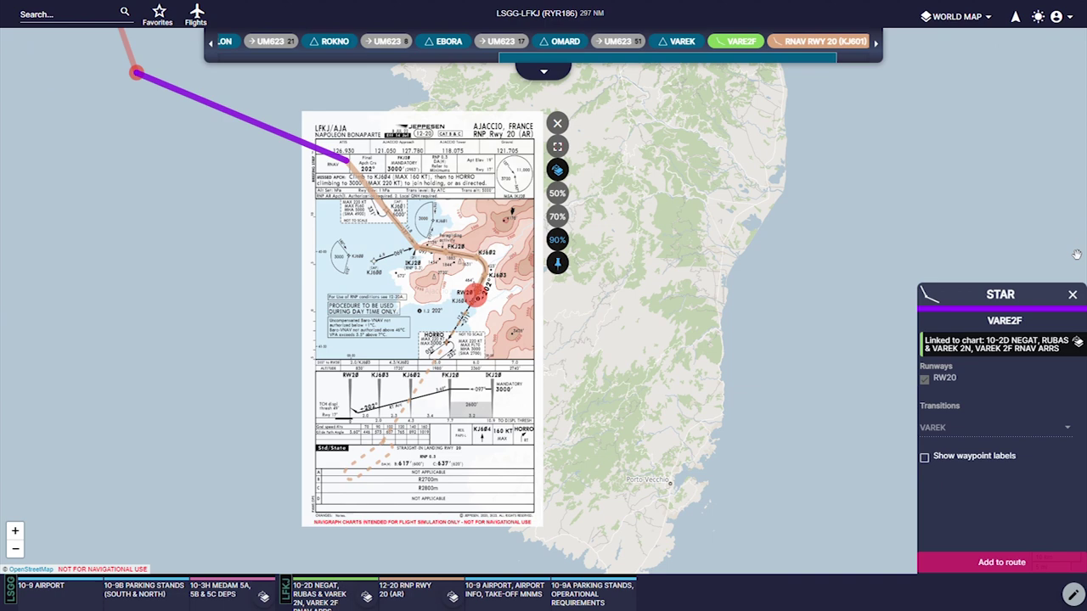
left_click(1073, 295)
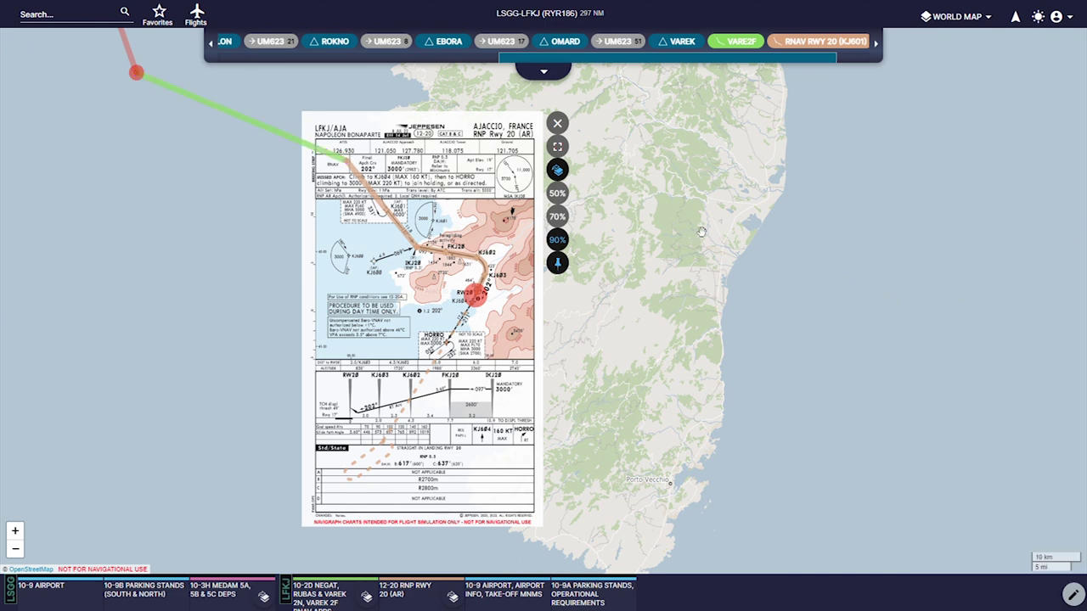
- Examine the planned route on the map from the Geneva departure through the en-route waypoints to the Ajaccio arrival and approach
scroll(603, 322, "down", 2)
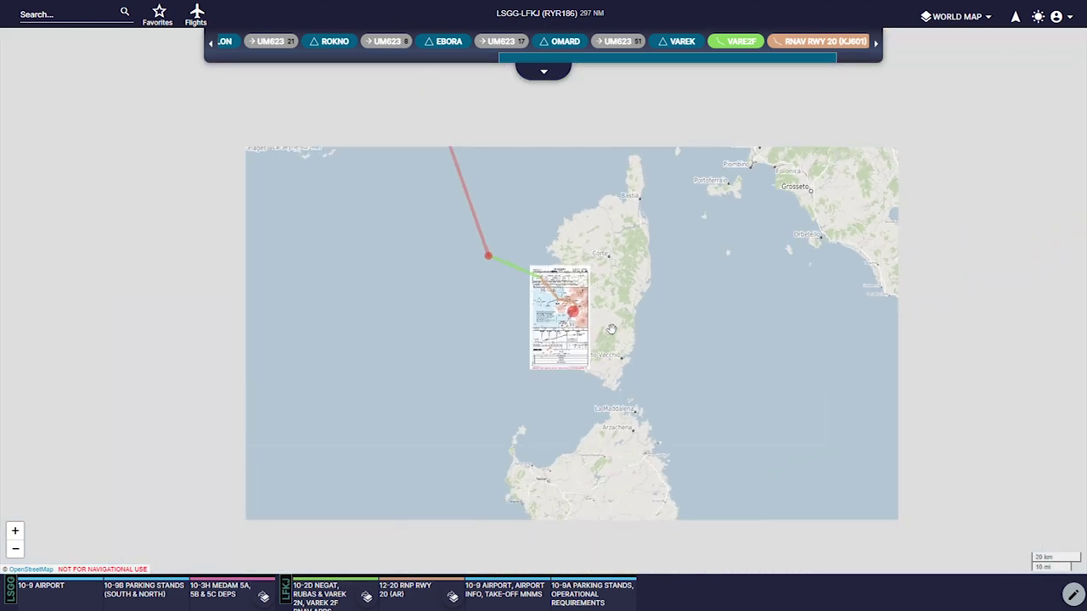
left_click_drag(357, 170, 478, 366)
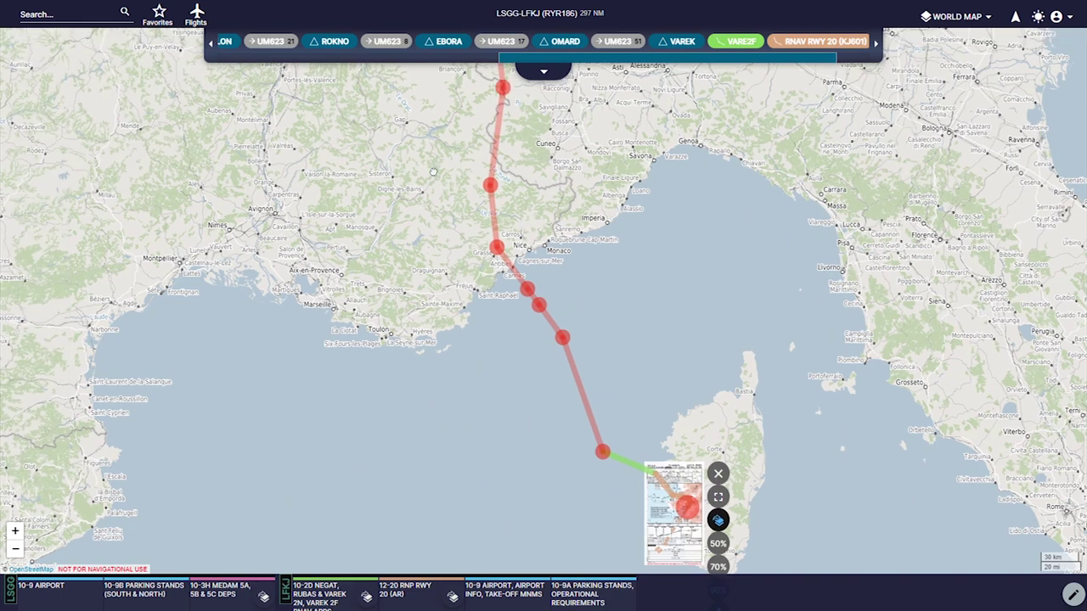
left_click_drag(433, 172, 439, 223)
left_click_drag(378, 166, 416, 182)
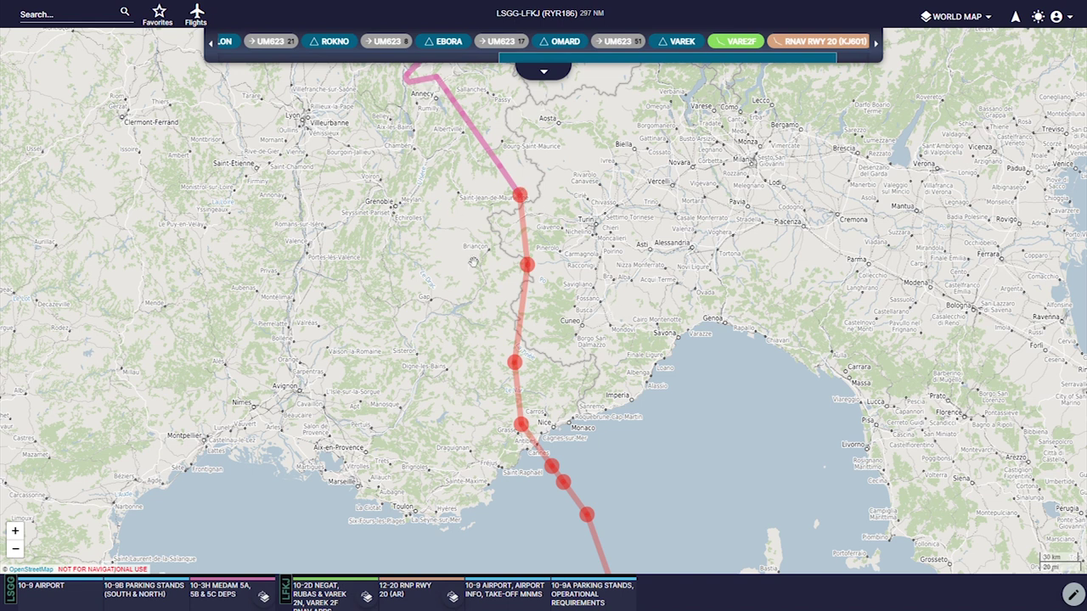
left_click_drag(537, 345, 481, 238)
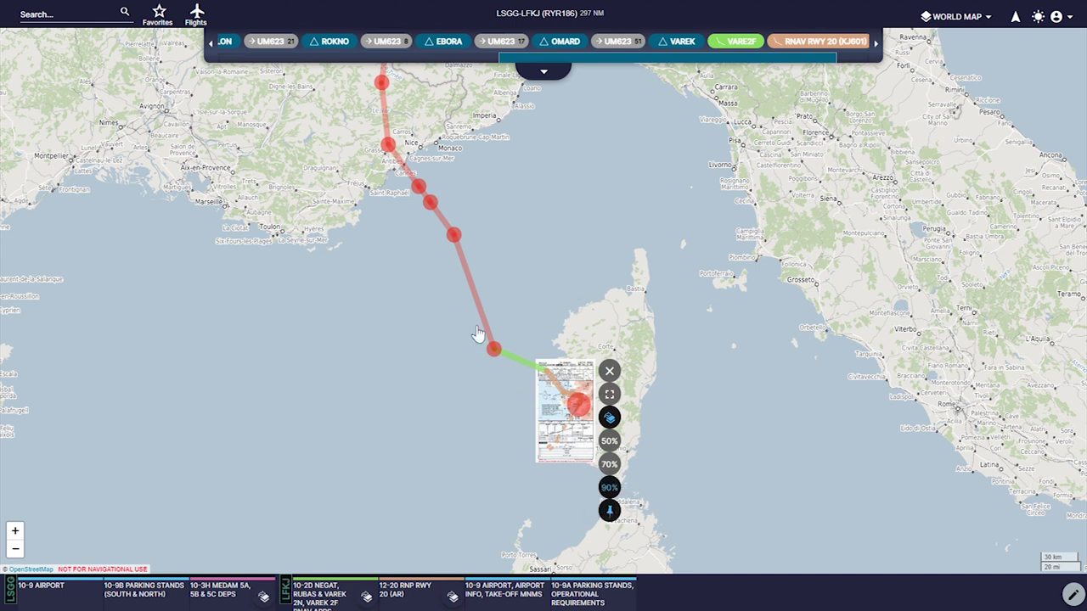
left_click_drag(538, 222, 557, 256)
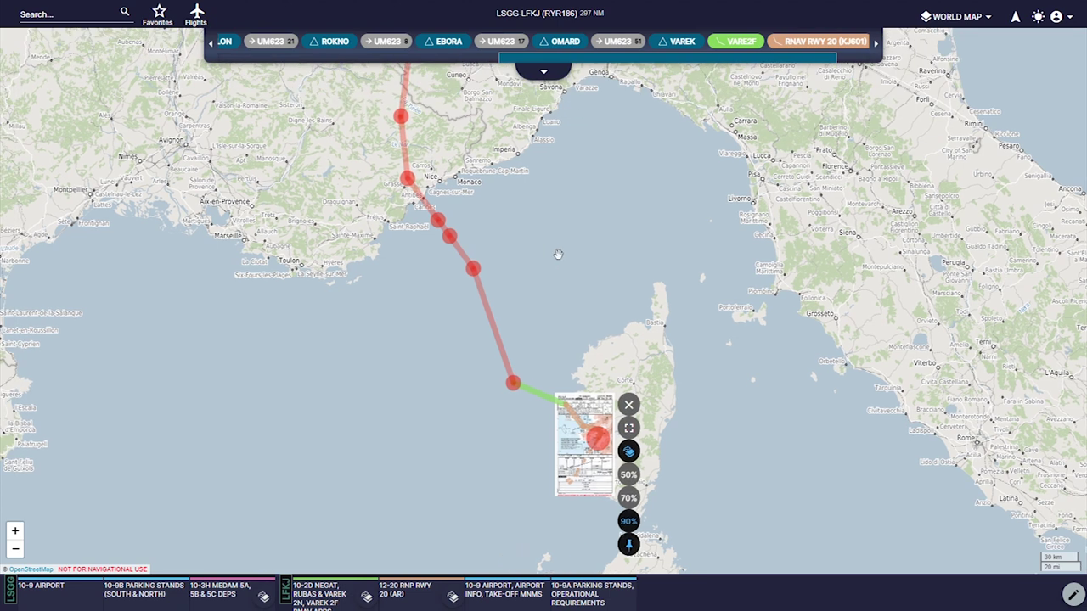